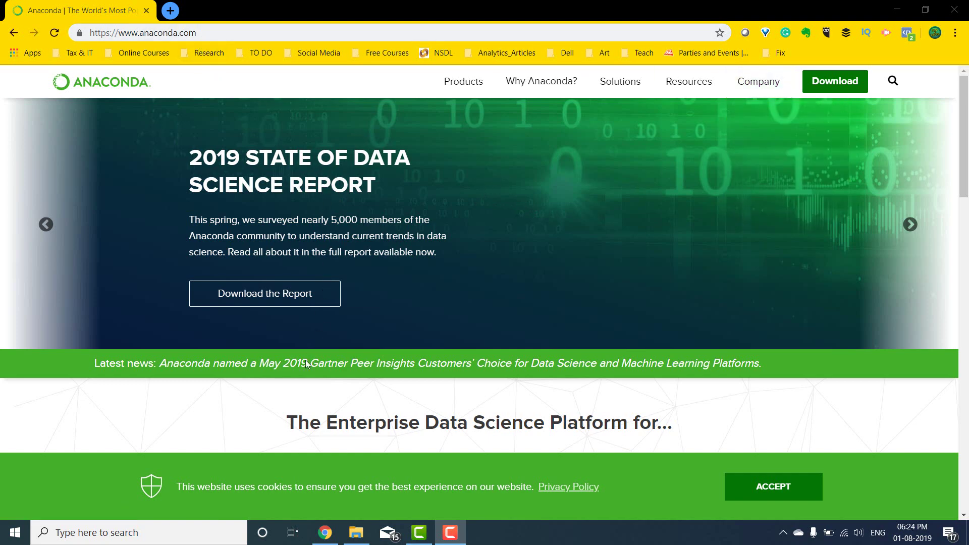
Look over the Anaconda homepage, including its offerings, and open the Anaconda Distribution download page.
scroll(404, 222, down, 8)
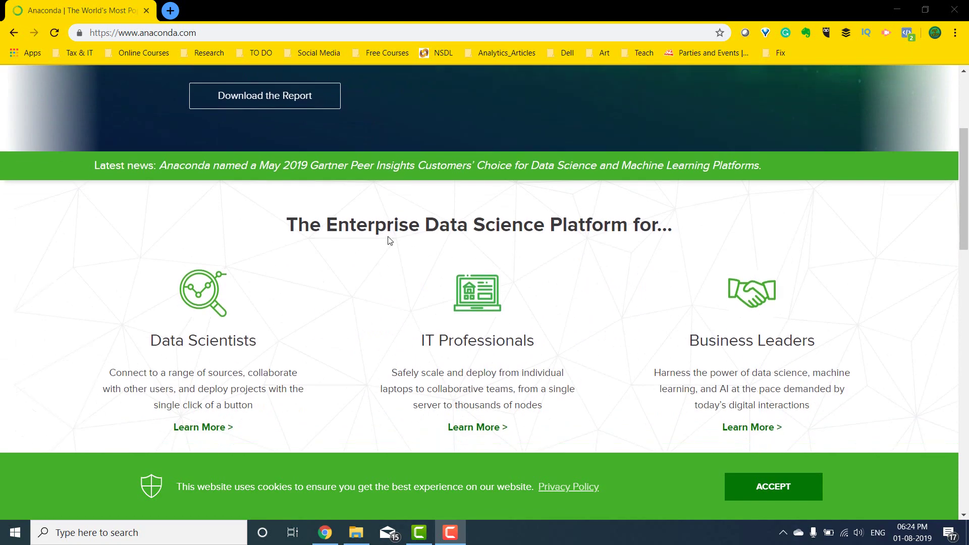
scroll(388, 241, down, 3)
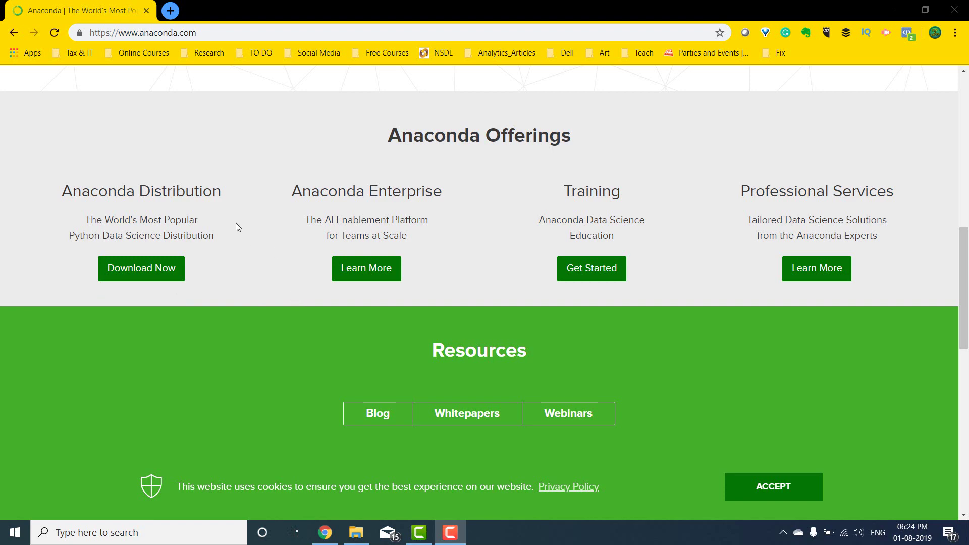
scroll(414, 225, up, 10)
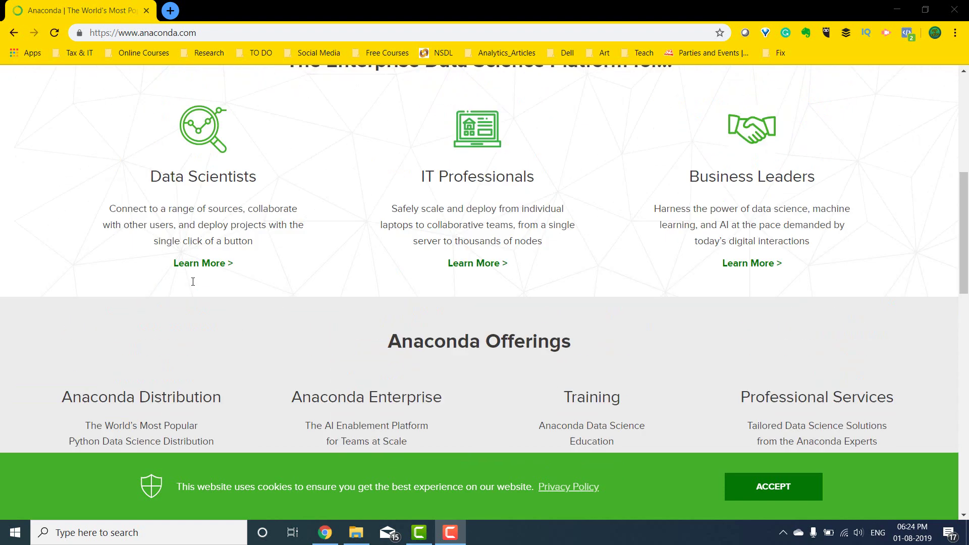
scroll(709, 251, up, 2)
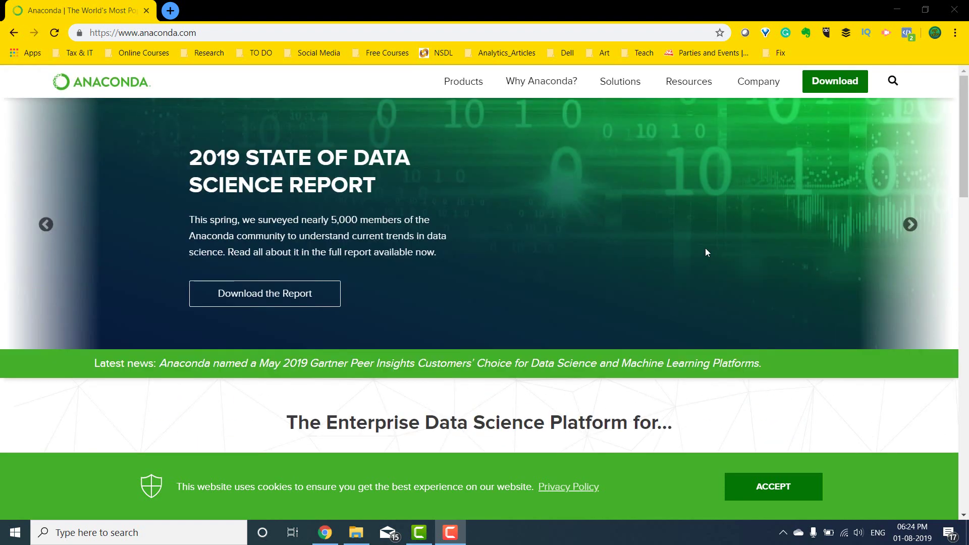
click(833, 84)
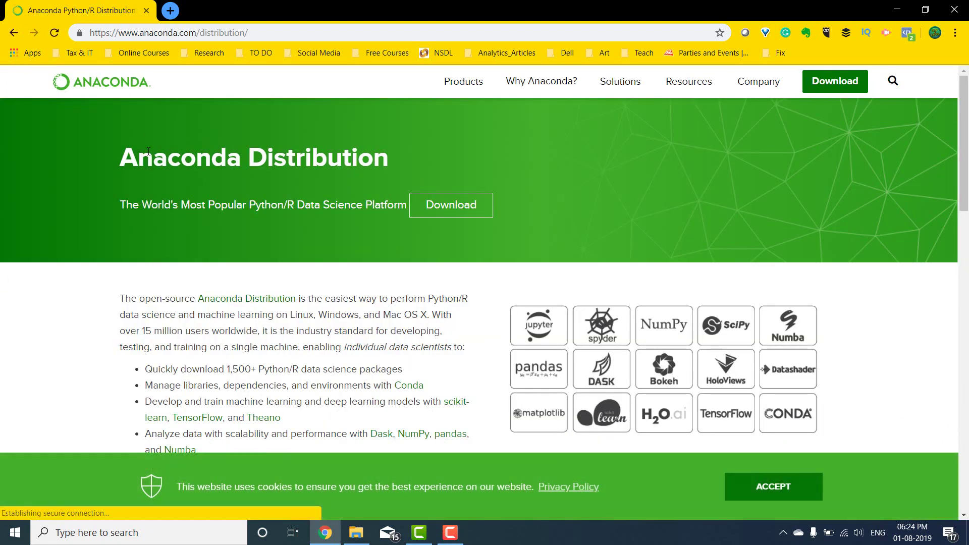
Accept the site's cookie notice and go to the installer section of the Anaconda Distribution page.
scroll(542, 253, down, 1)
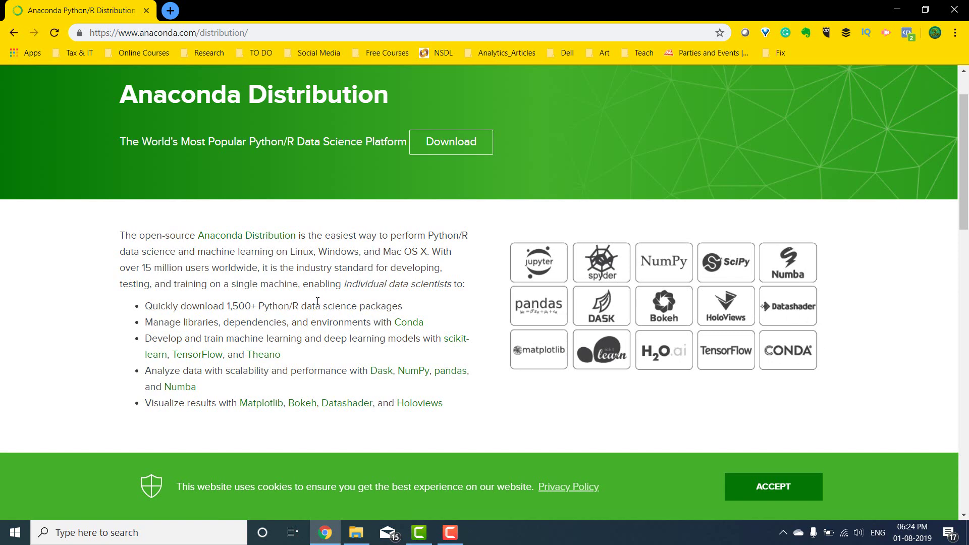
scroll(316, 301, down, 5)
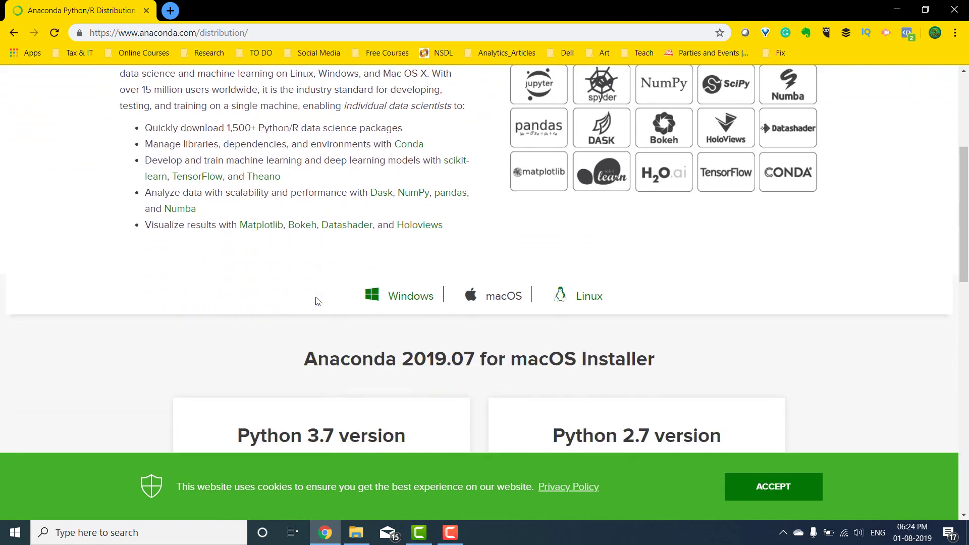
click(760, 498)
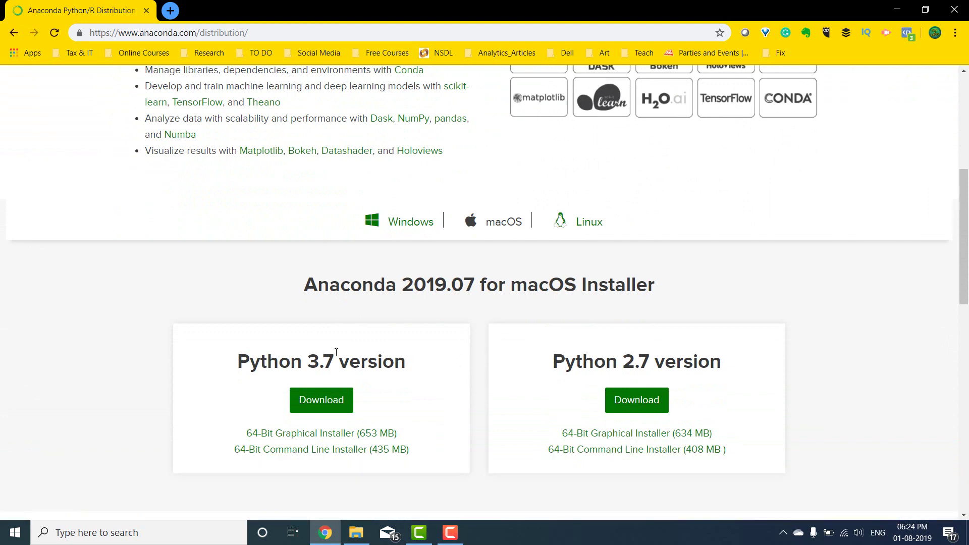
scroll(394, 258, down, 1)
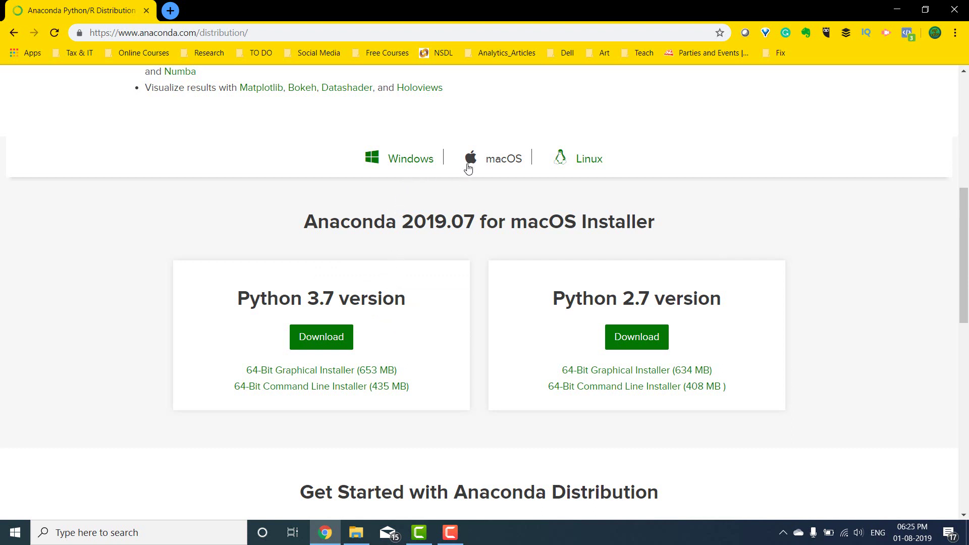
Compare the Anaconda 2019.07 installer options for Windows, macOS and Linux.
click(408, 165)
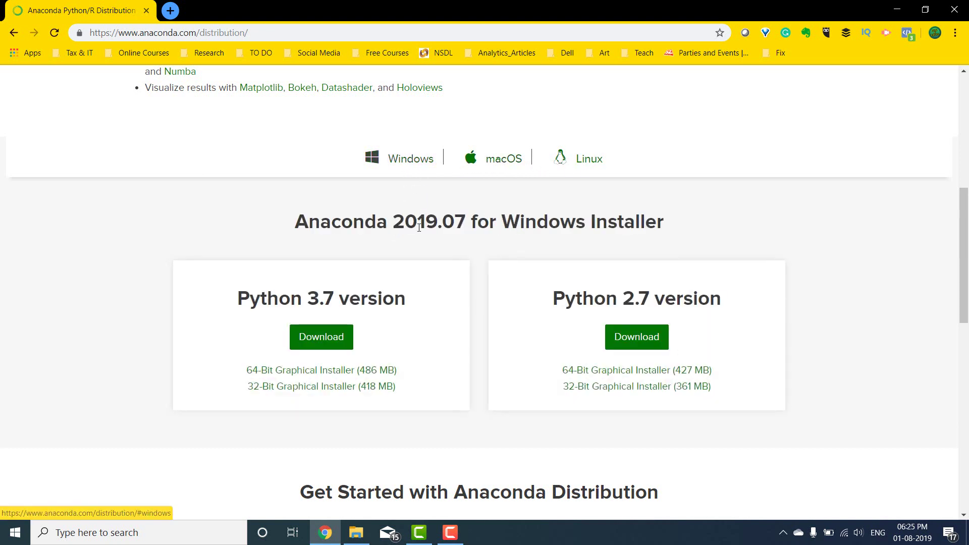
drag(353, 223, 651, 226)
click(646, 225)
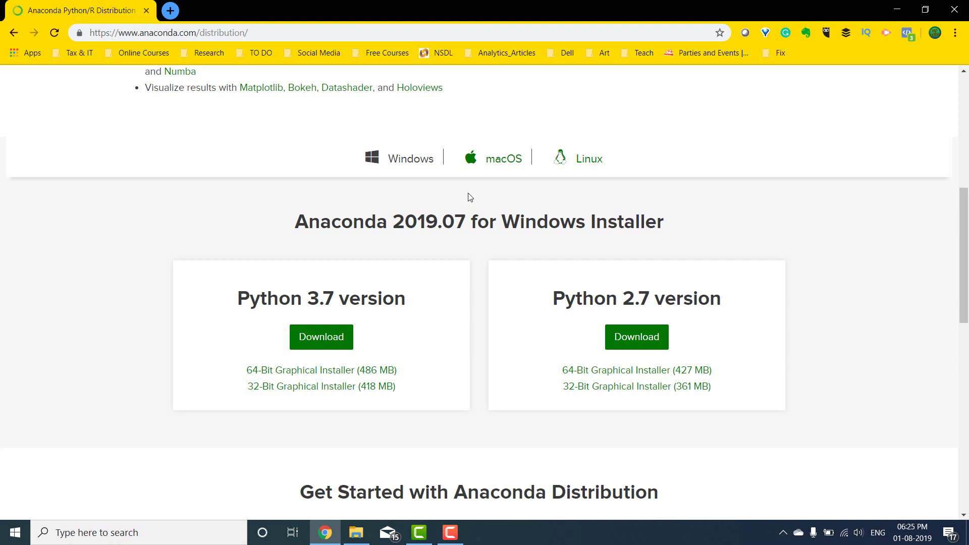
click(470, 159)
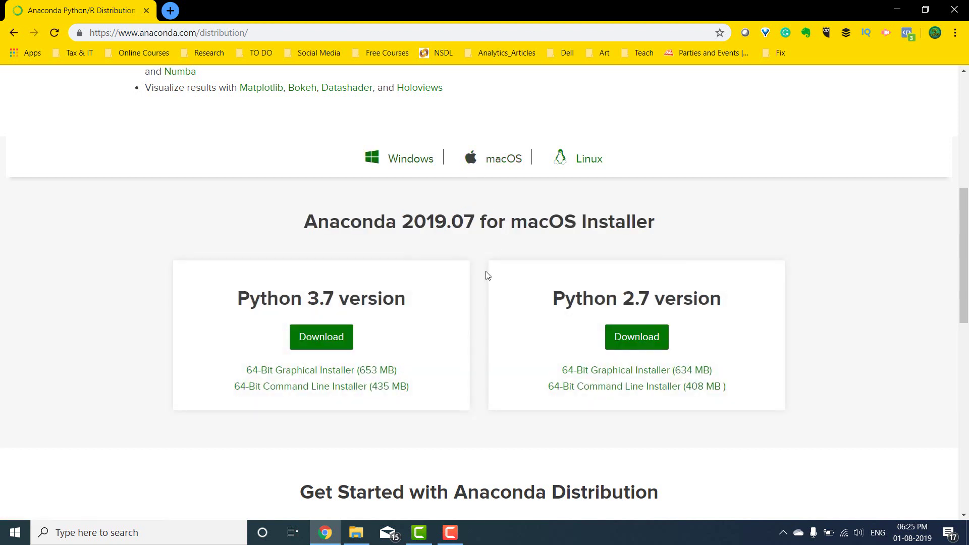
drag(513, 225, 647, 225)
click(591, 157)
click(646, 224)
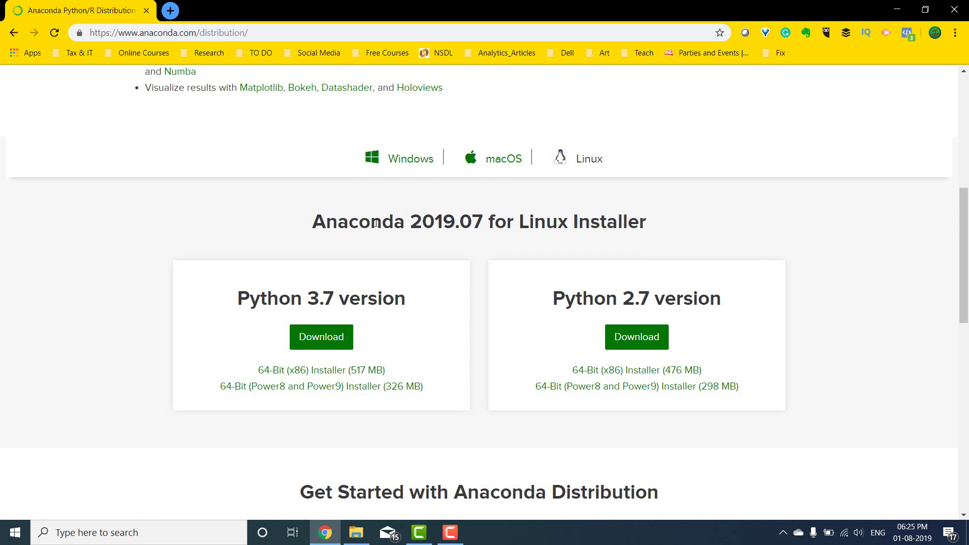
Download the Windows 64-Bit Graphical Installer for the Python 3.7 version of Anaconda 2019.07.
click(394, 156)
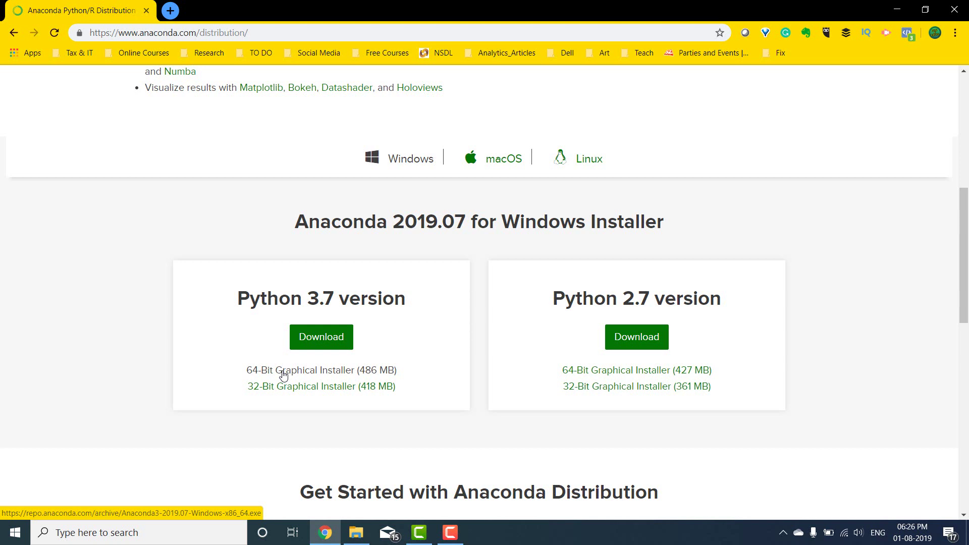
click(302, 372)
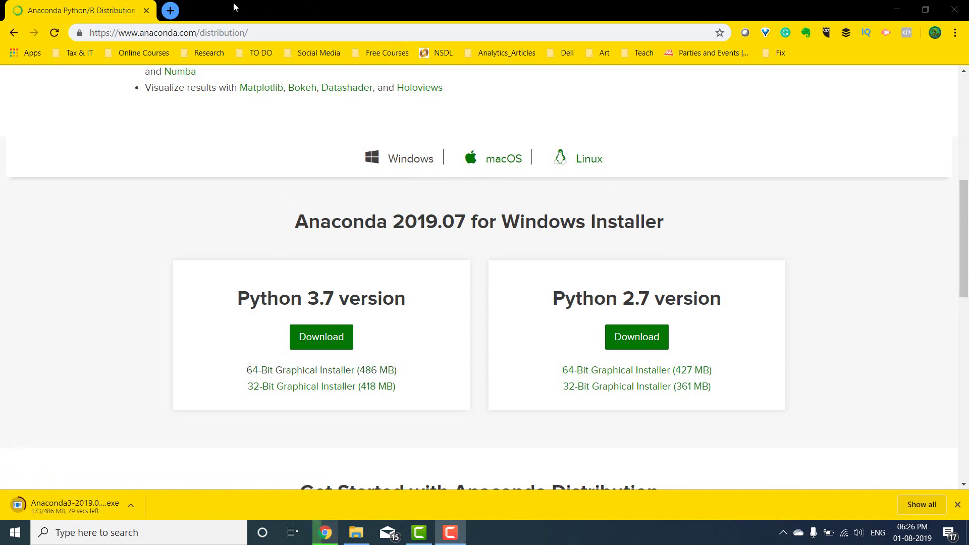
Search Google in a new tab for "anaconda point cloud library" and open the conda-forge pcl package page on Anaconda Cloud.
click(170, 10)
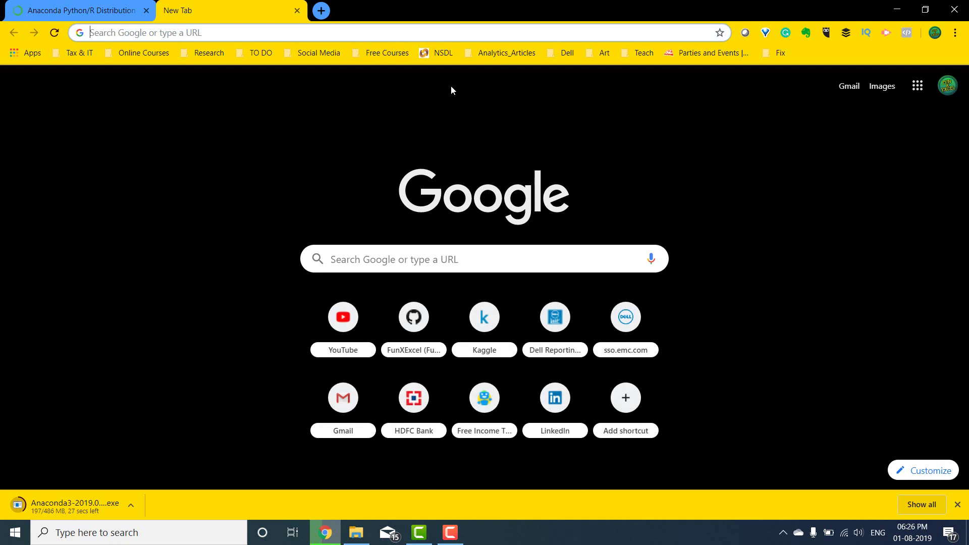
text(anaconda )
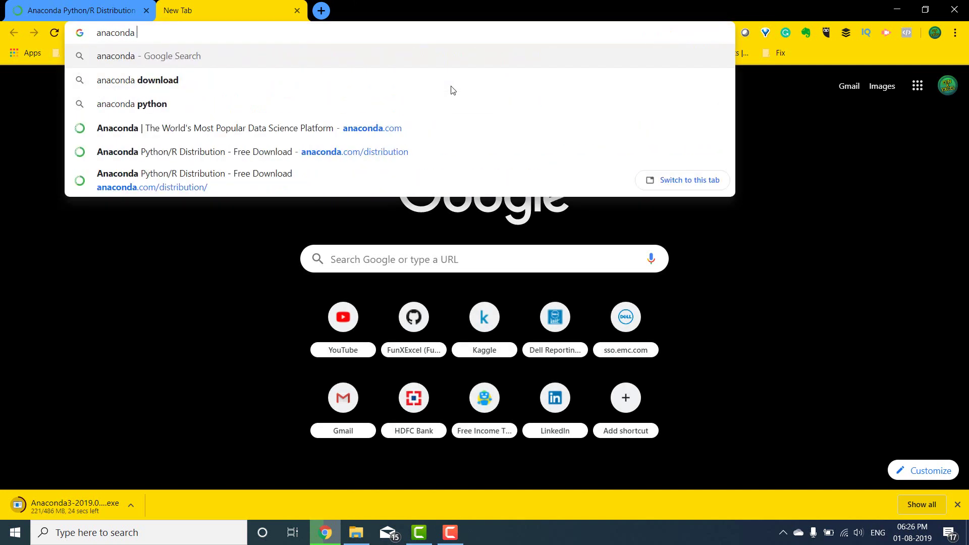
text(cloud)
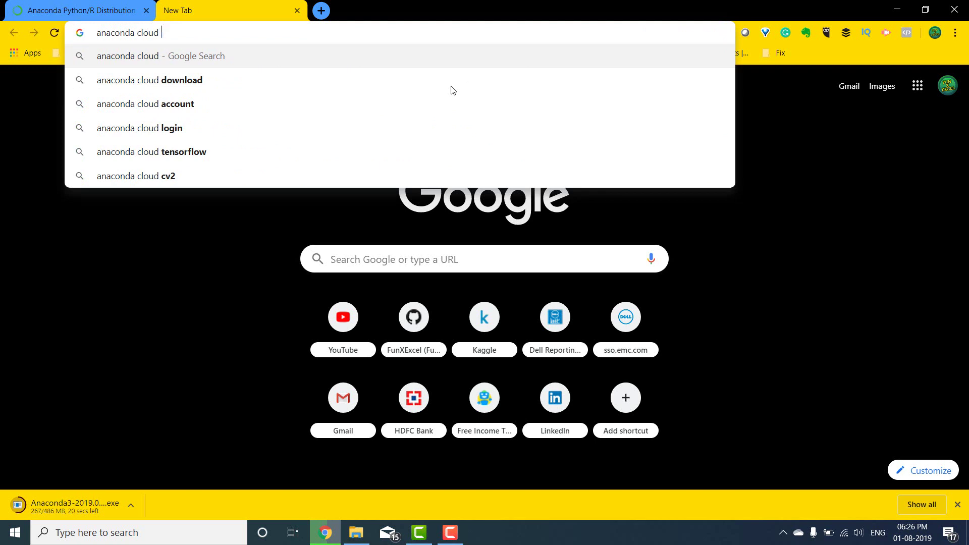
text( li)
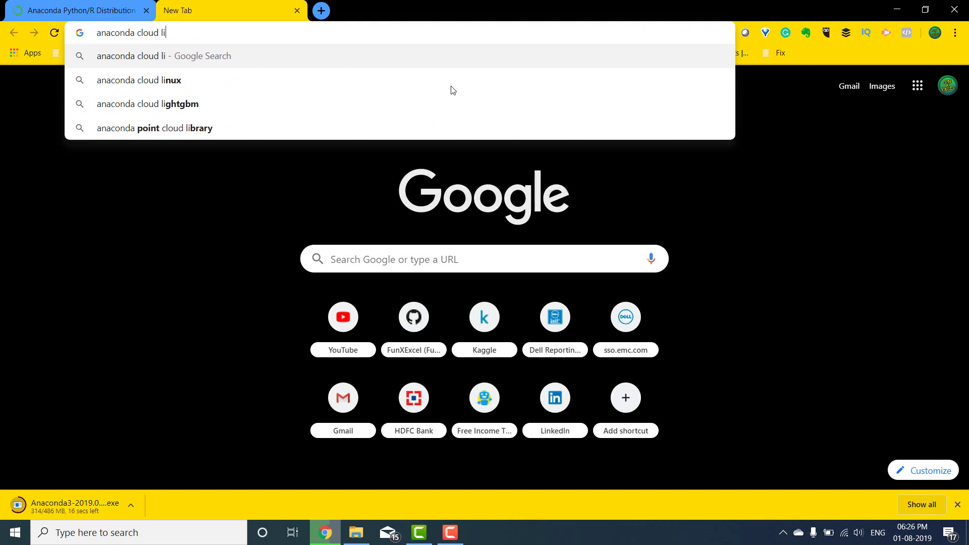
key(Down)
key(Down)
key(Down)
key(Return)
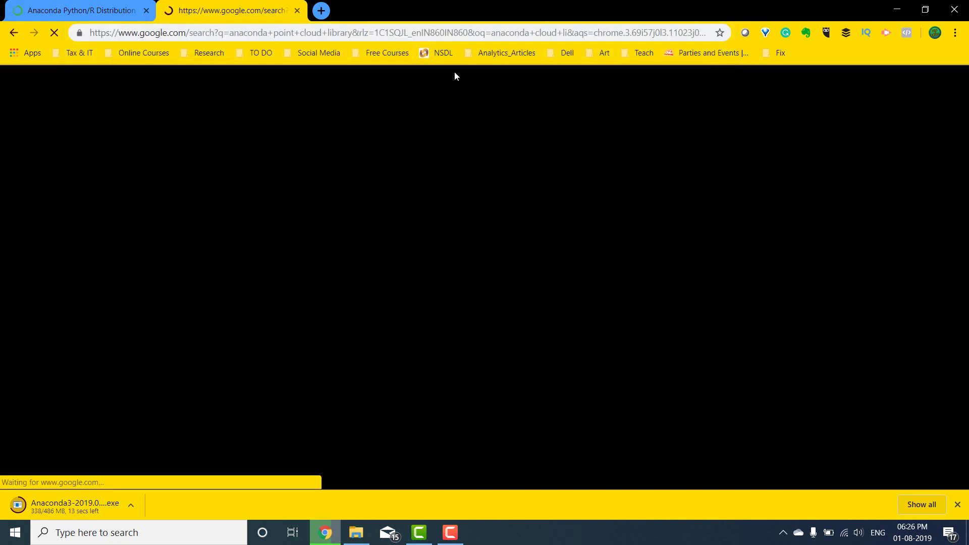
click(192, 182)
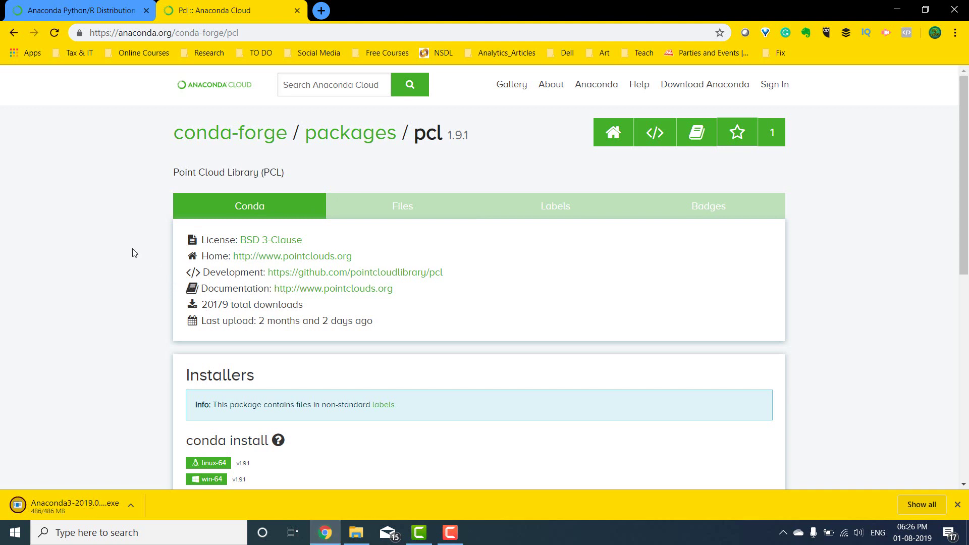
Search Anaconda Cloud for "time series" and look through the matching packages.
click(325, 85)
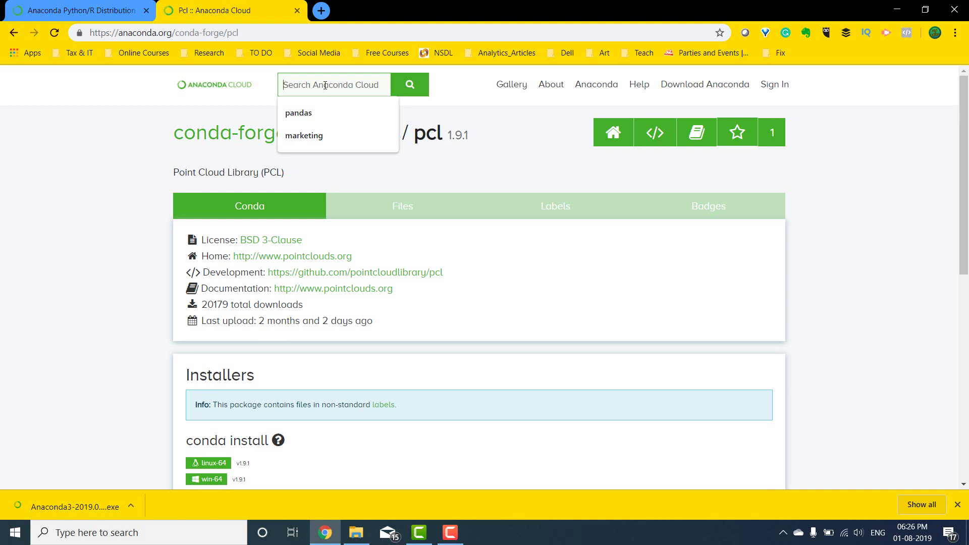
text(time)
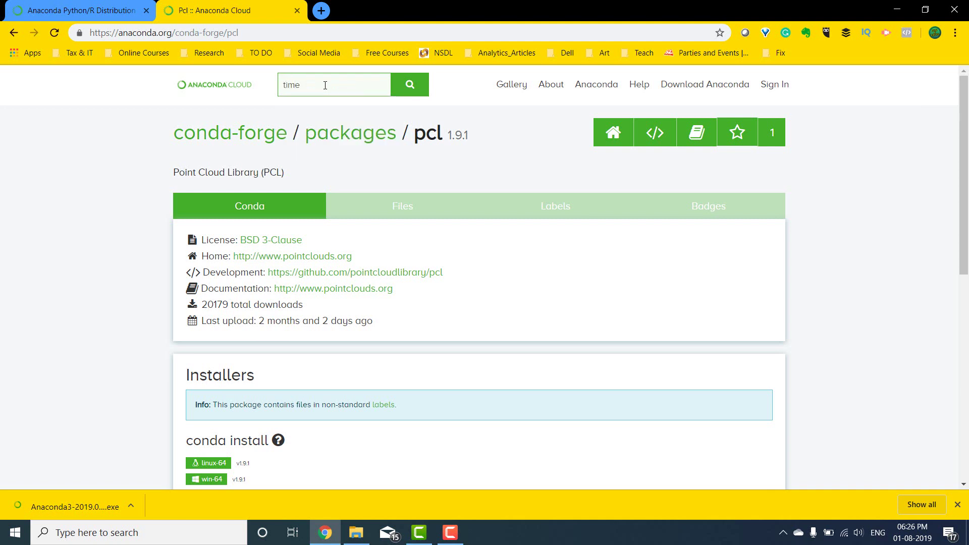
text( series)
key(Return)
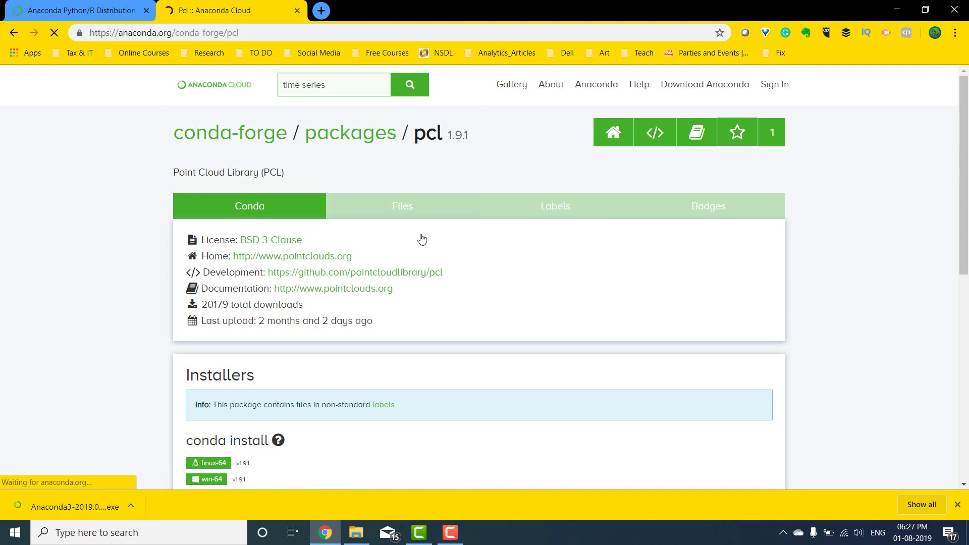
scroll(425, 238, down, 2)
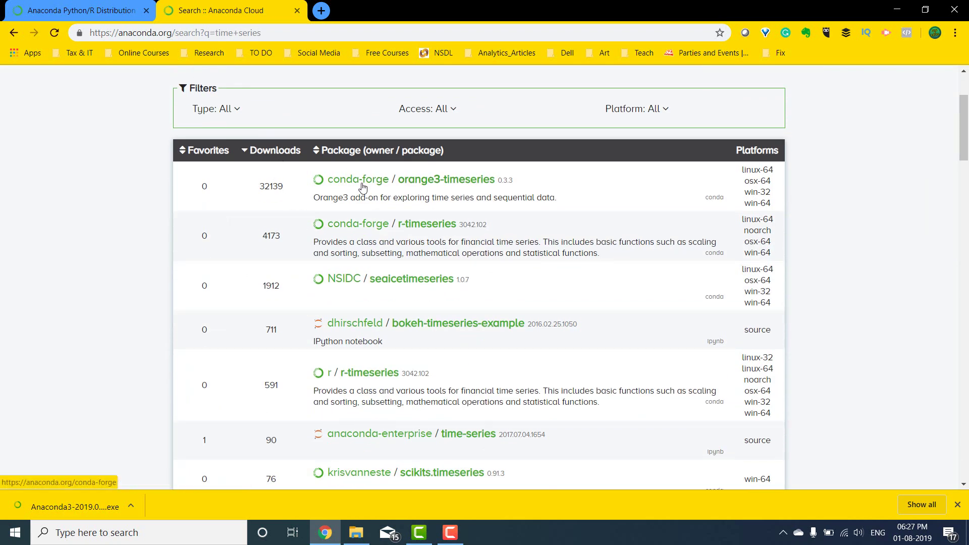
scroll(475, 181, down, 3)
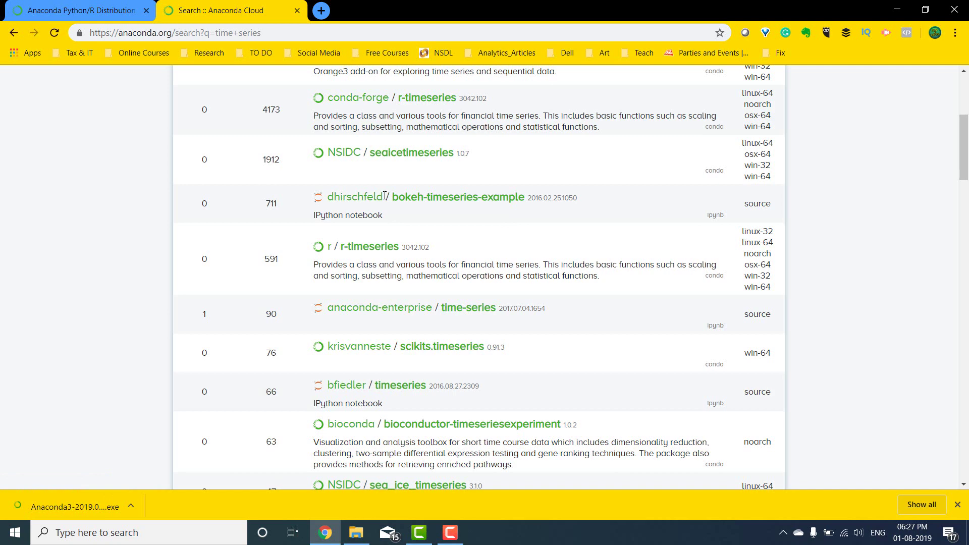
scroll(384, 238, up, 5)
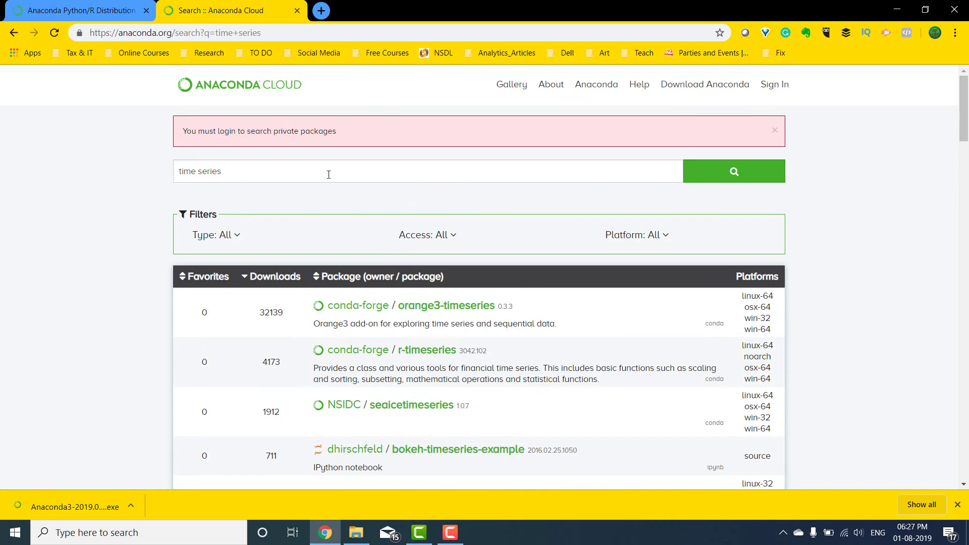
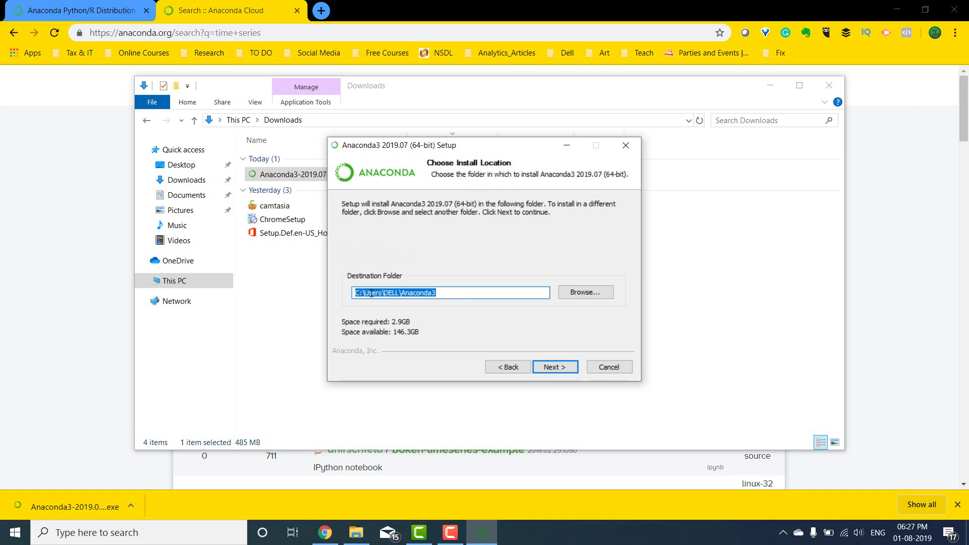
Install Anaconda3 in C:\Users\DELL\Anaconda3, leaving it out of the PATH variable and registering it as the default Python 3.7.
click(455, 291)
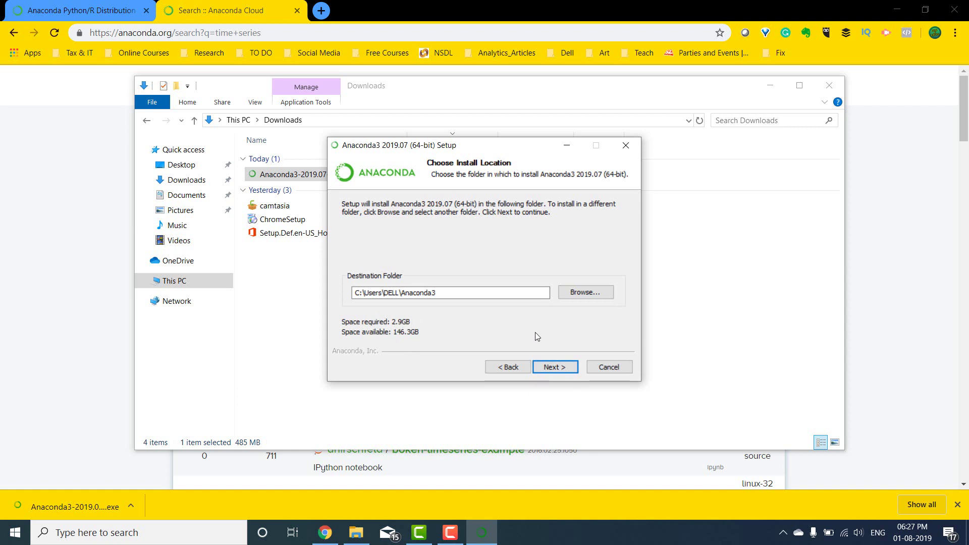
click(555, 365)
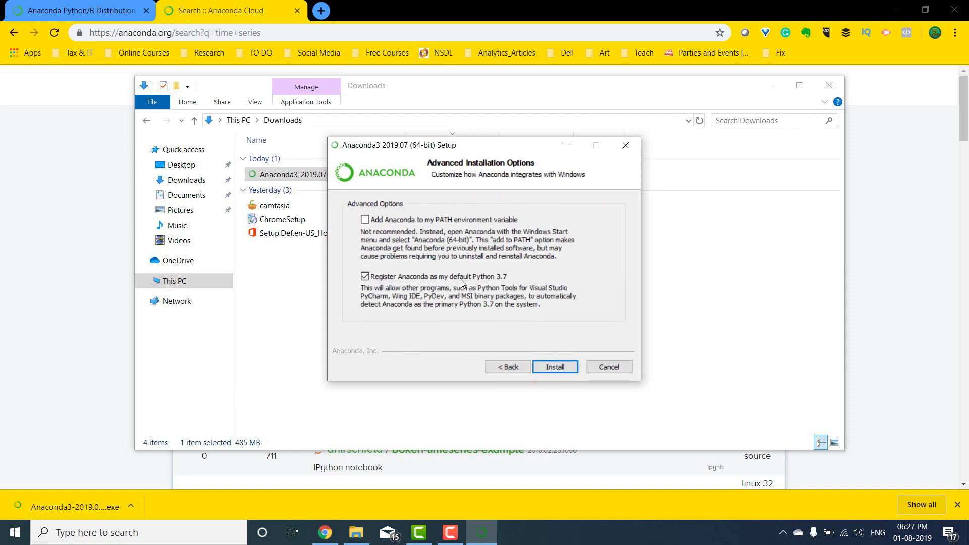
click(382, 219)
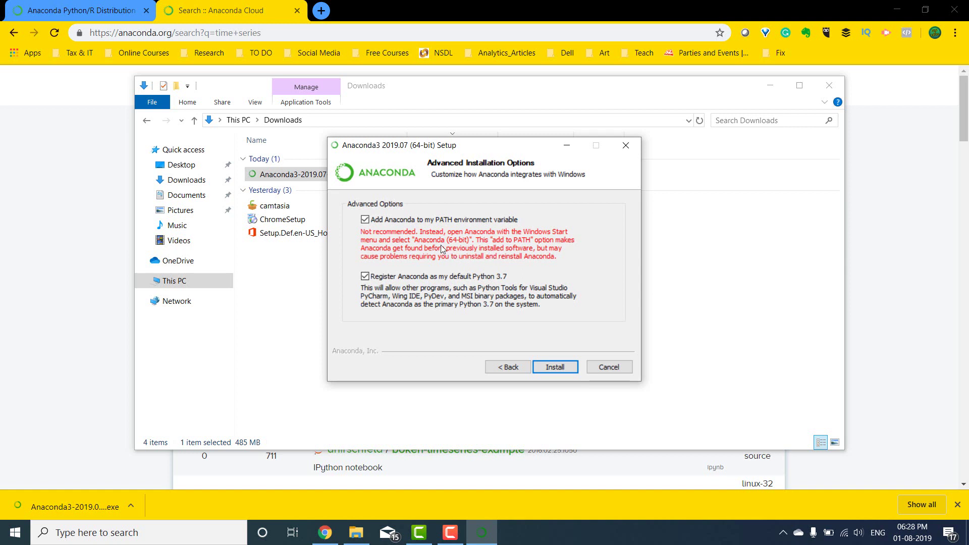
click(389, 223)
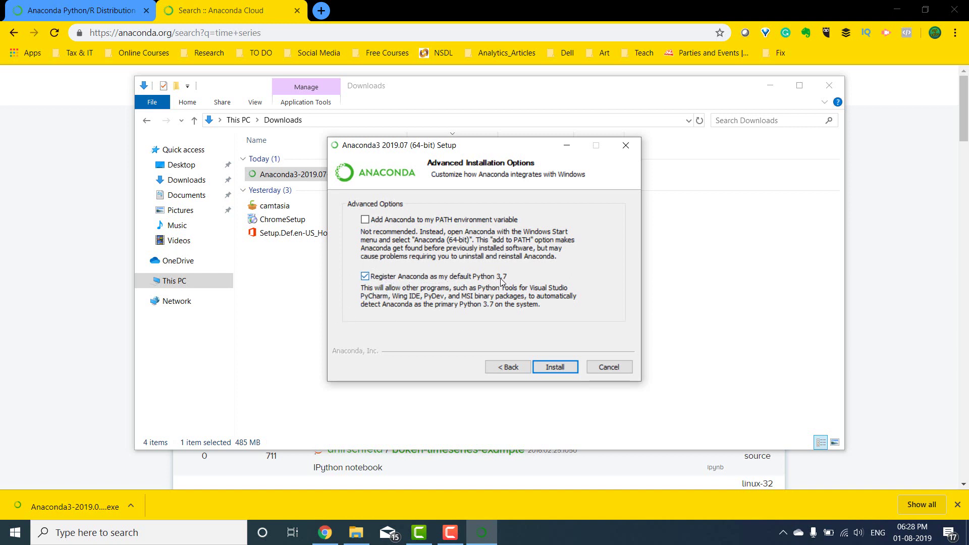
click(556, 367)
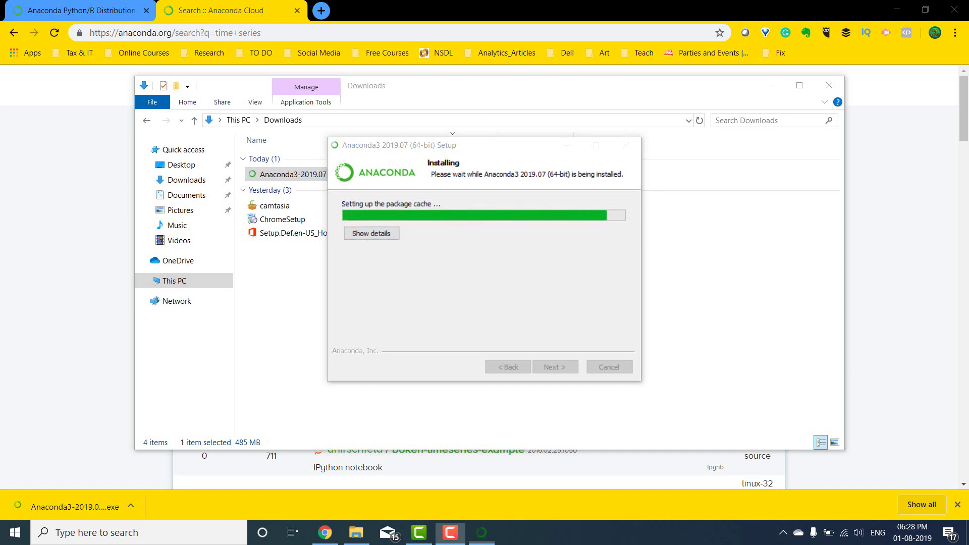
Switch back to Chrome and review the time series package list on Anaconda Cloud again.
click(232, 9)
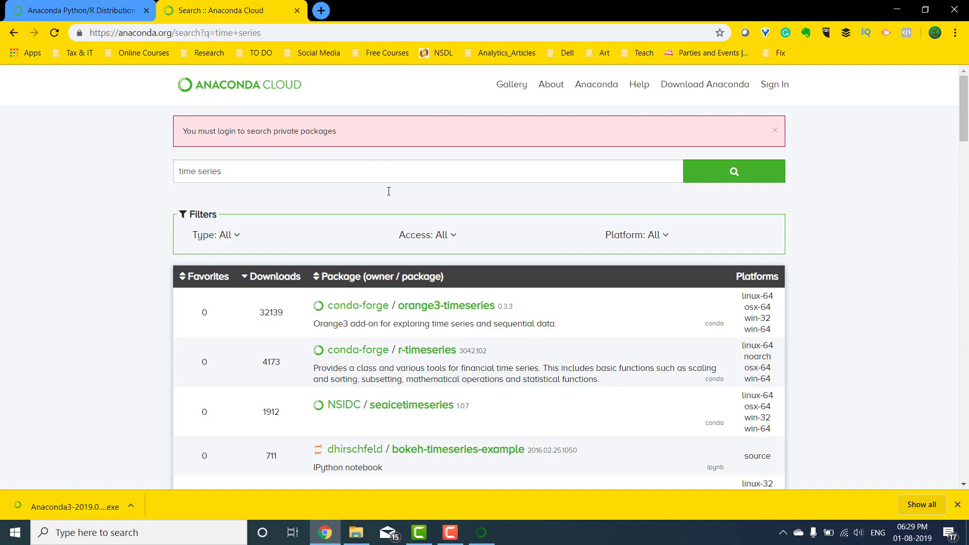
scroll(388, 191, down, 8)
scroll(518, 219, up, 8)
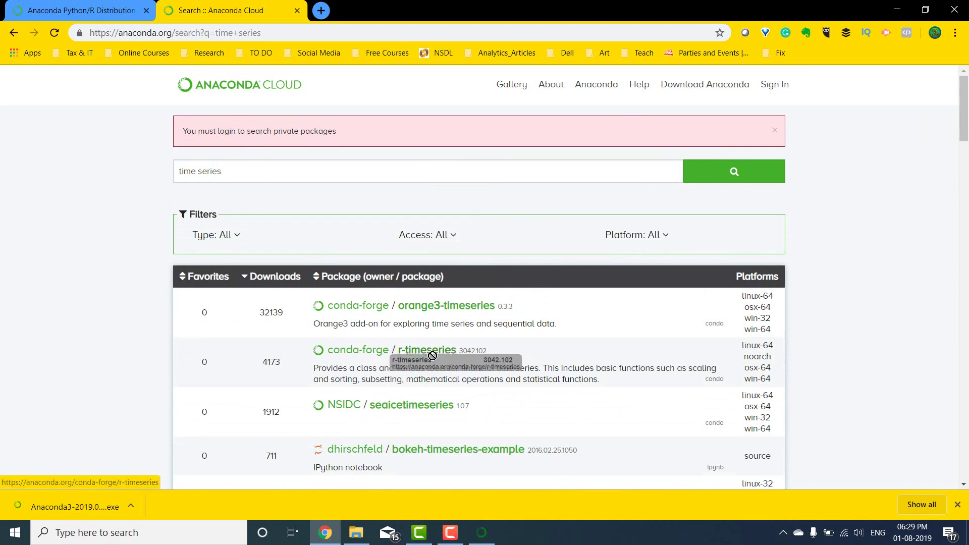
Examine the Anaconda Distribution page and the time series packages on Anaconda Cloud.
drag(398, 350, 456, 350)
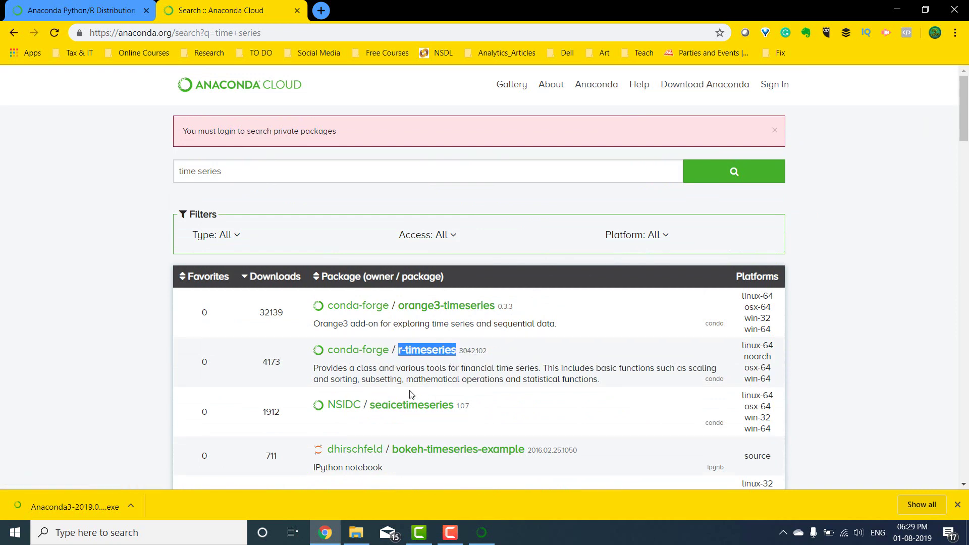
click(382, 377)
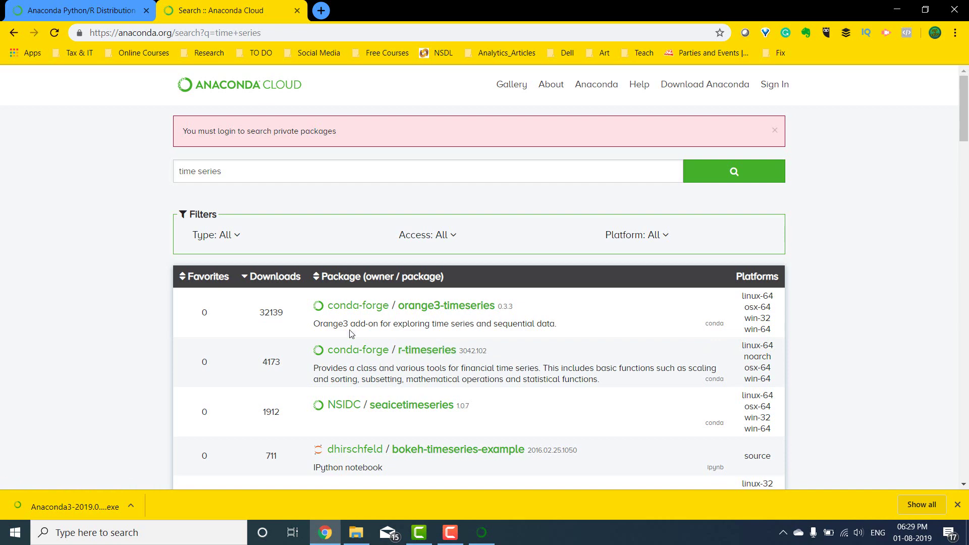
click(81, 12)
scroll(530, 347, up, 5)
scroll(530, 347, up, 3)
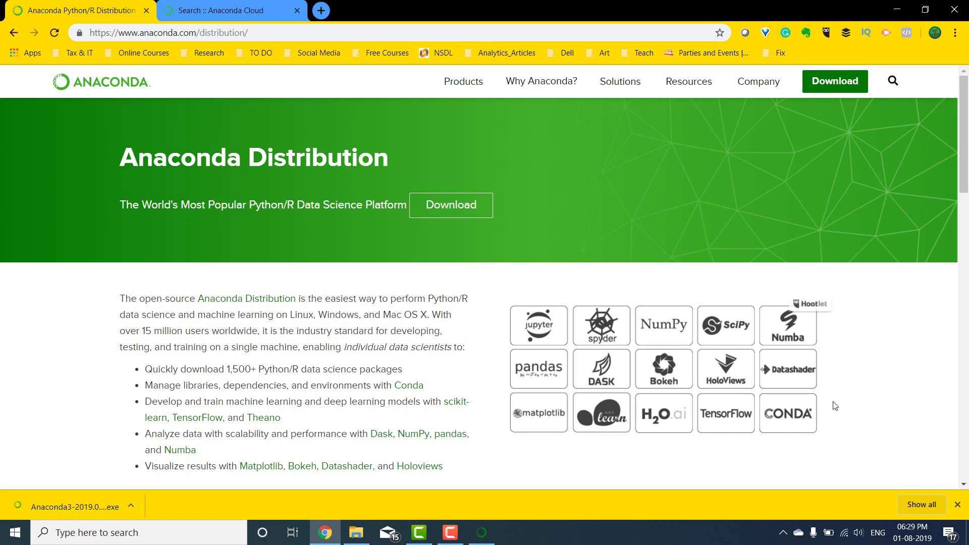
click(244, 11)
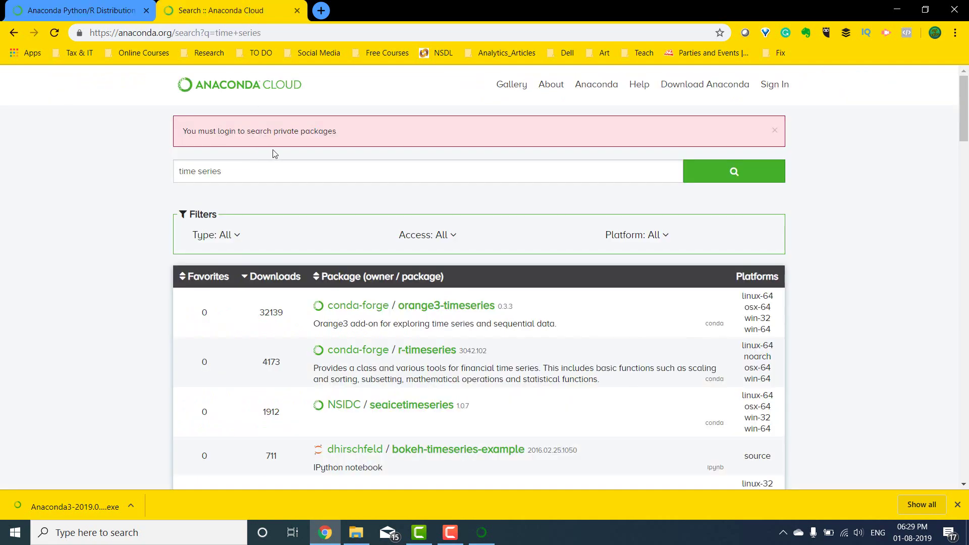
scroll(432, 285, down, 3)
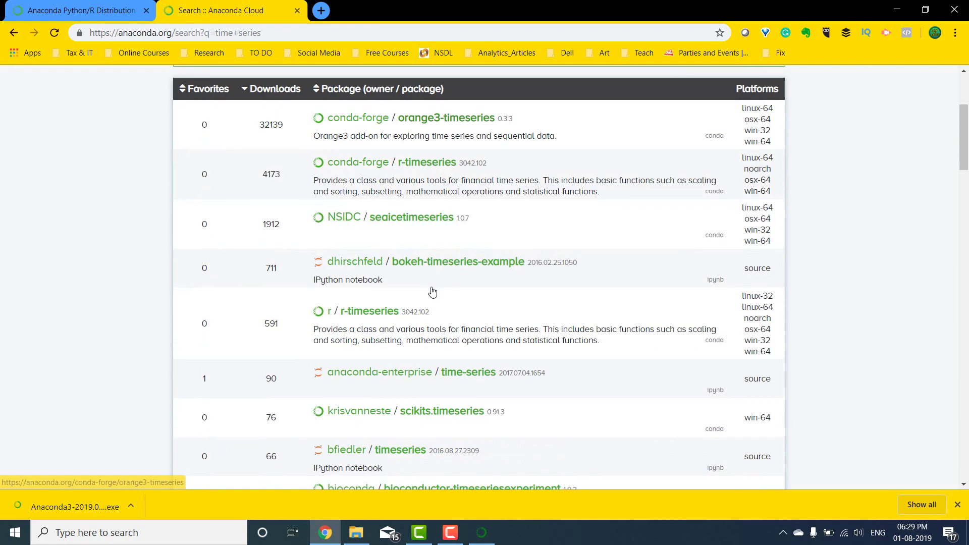
scroll(162, 201, down, 4)
scroll(257, 176, up, 7)
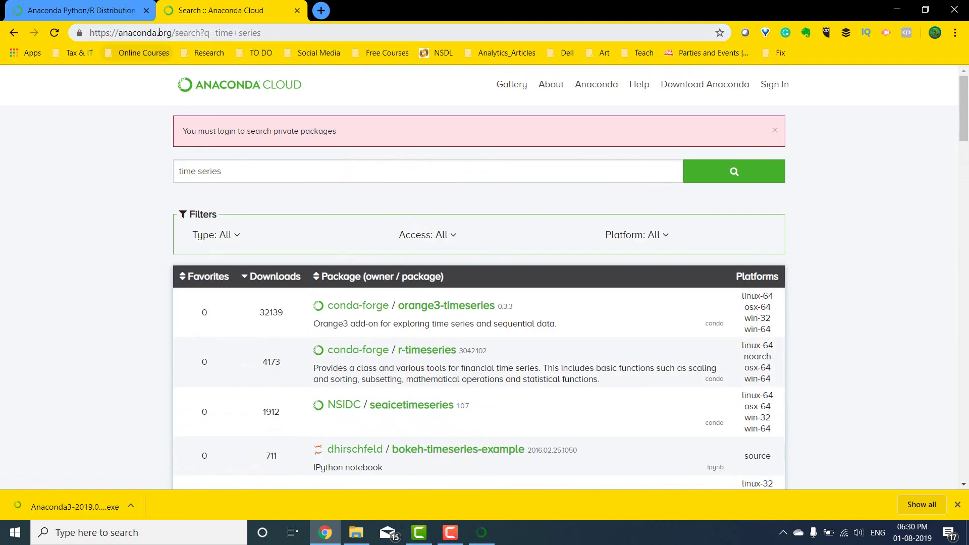
Check the progress of the Anaconda3 2019.07 installation in its setup window.
click(131, 19)
click(252, 11)
click(483, 534)
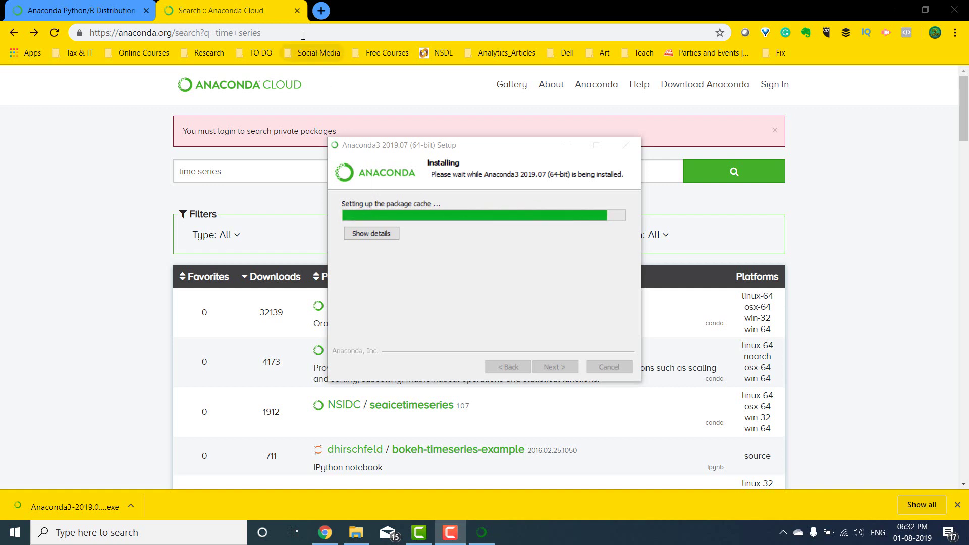
Search Google in a new browser tab for "free jupyter notebook online".
click(264, 9)
click(321, 10)
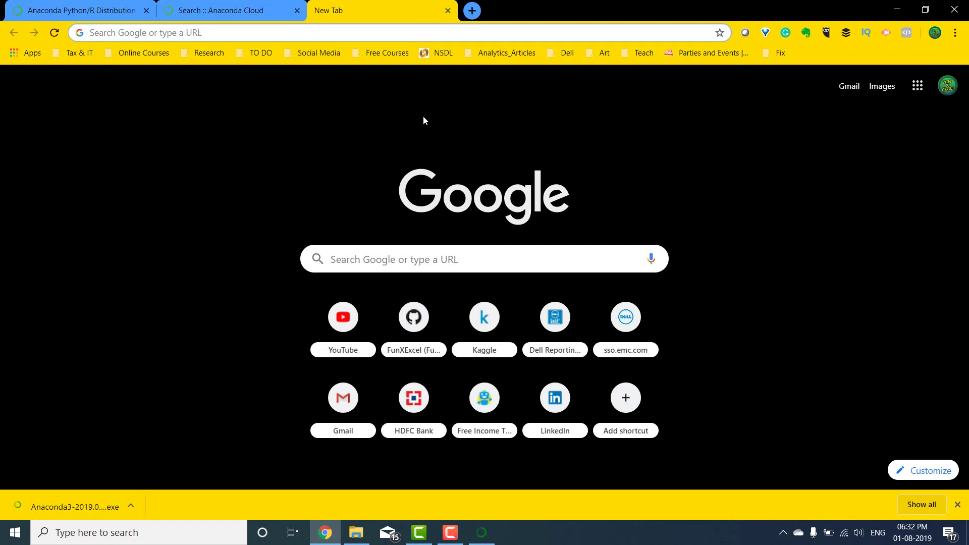
text(free)
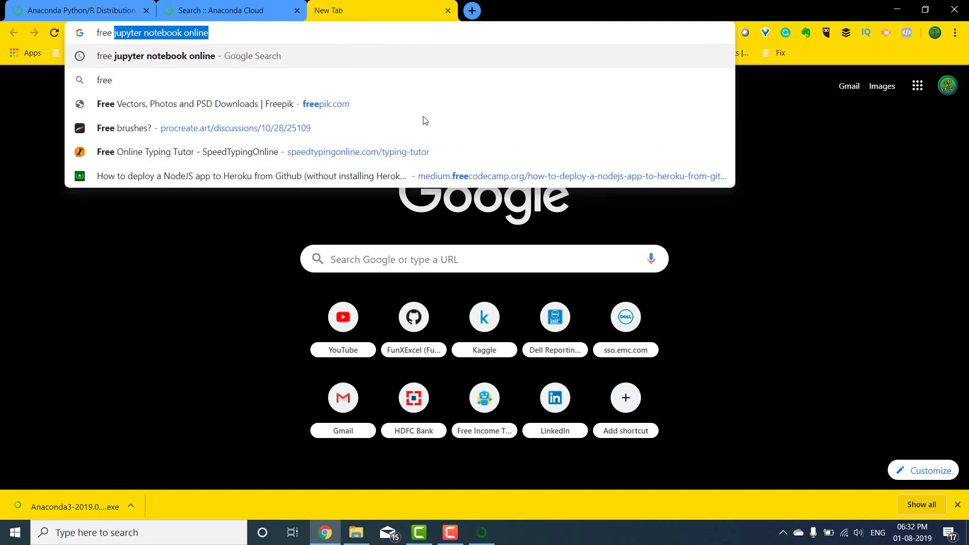
key(Return)
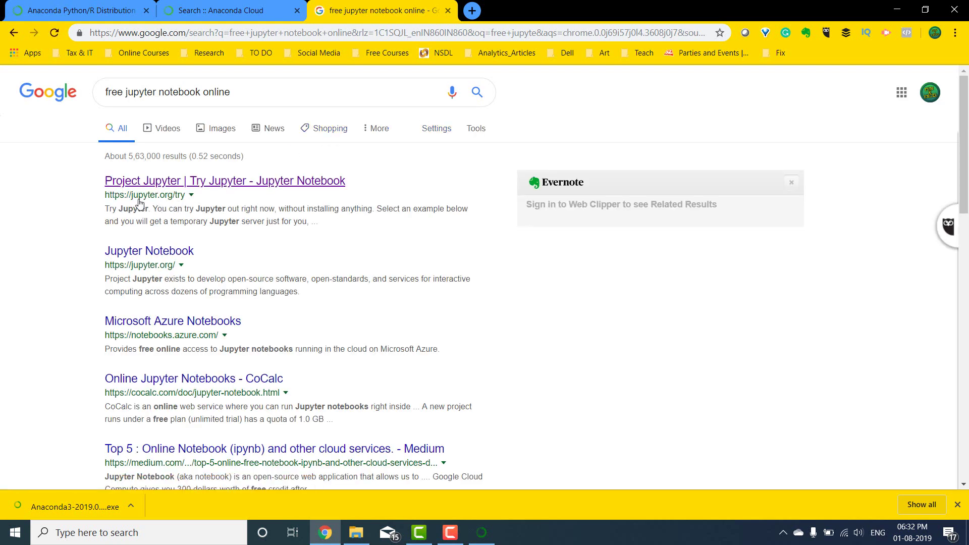
Open Project Jupyter's Try Jupyter page from the search results and launch the Try JupyterLab demo.
click(182, 182)
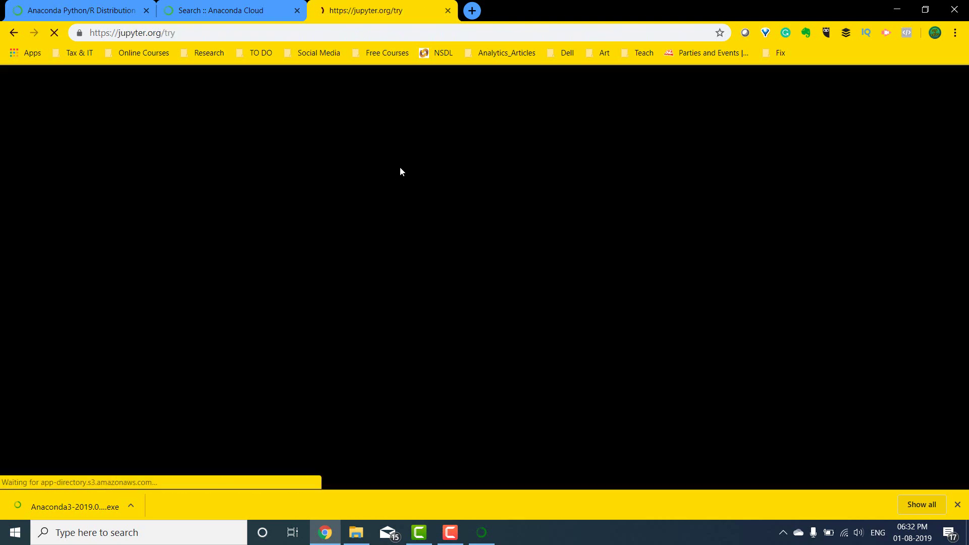
scroll(402, 170, down, 3)
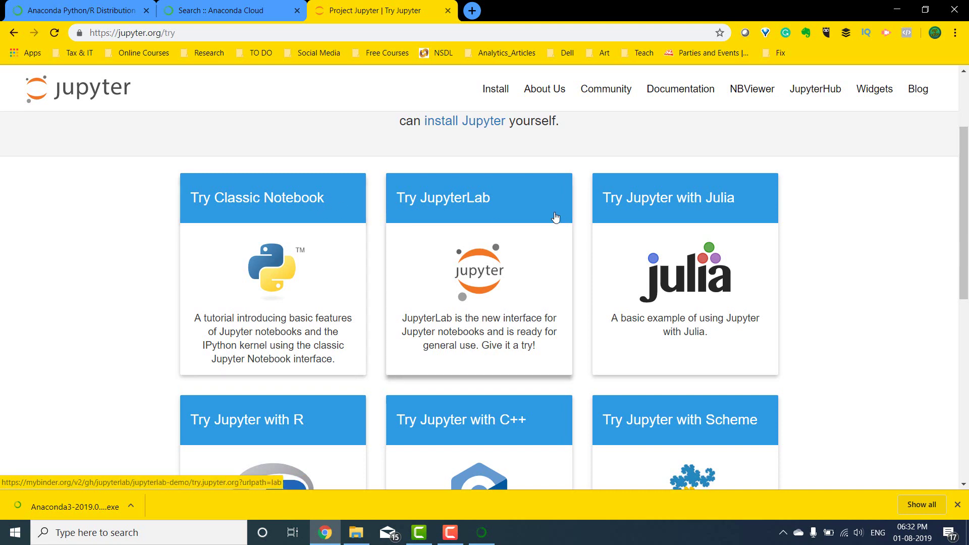
scroll(493, 215, down, 4)
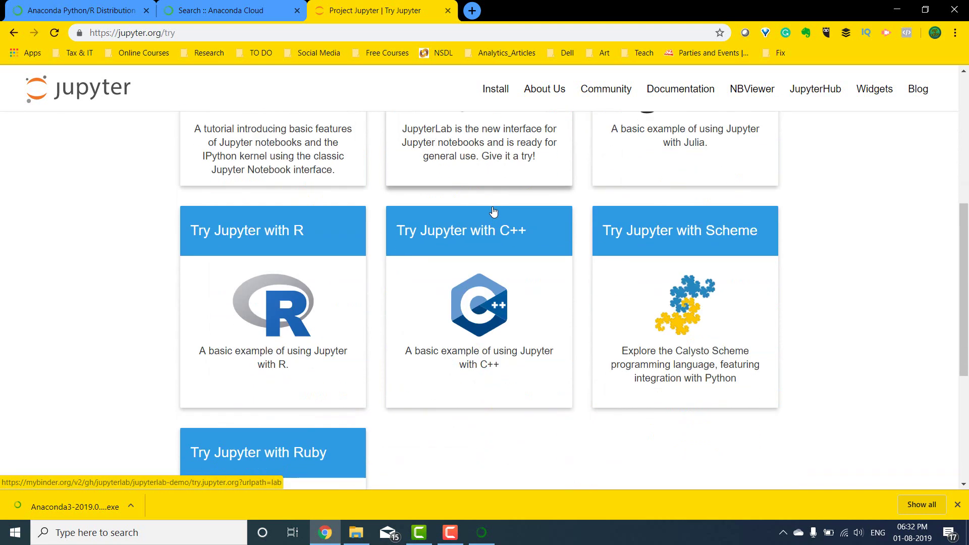
scroll(306, 327, down, 3)
scroll(311, 423, up, 4)
scroll(311, 423, up, 1)
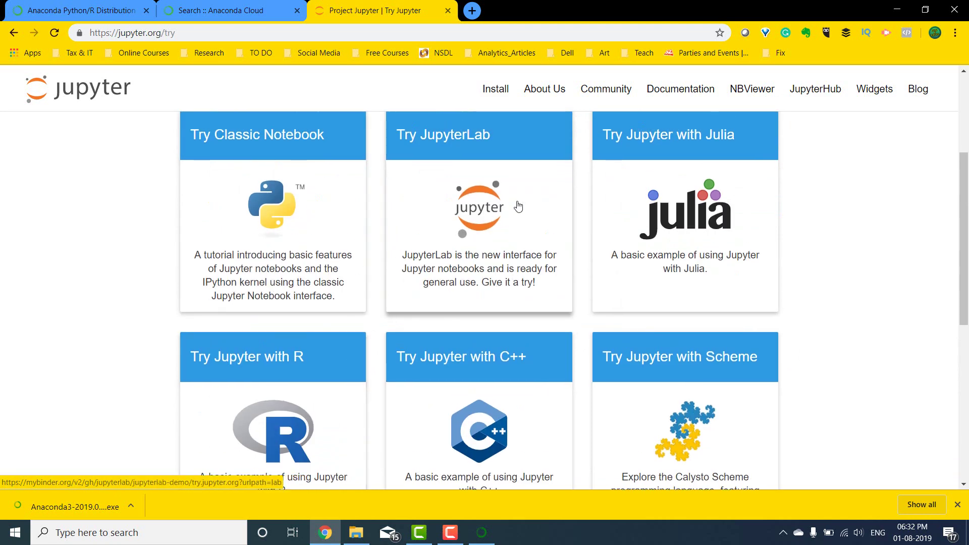
click(450, 221)
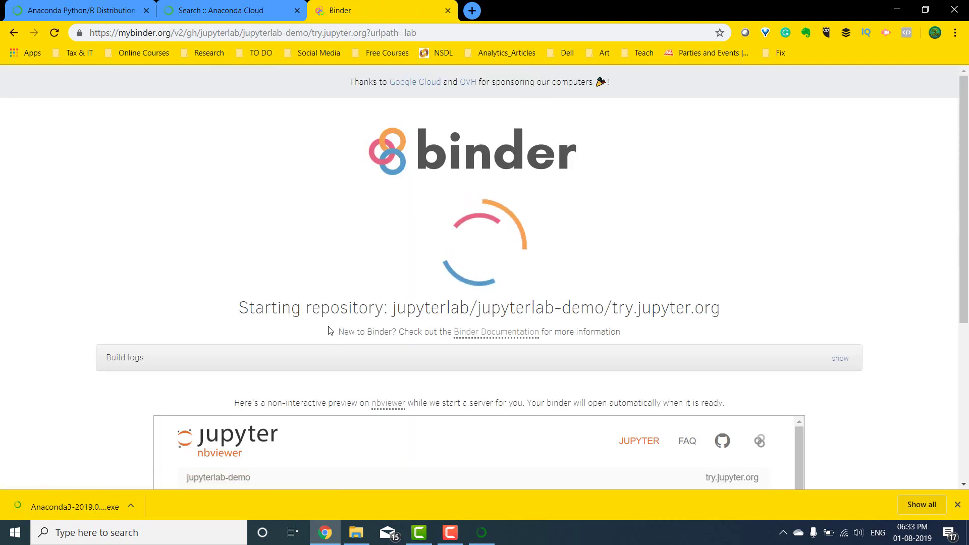
Look through the jupyterlab-demo repository files in the nbviewer preview while Binder starts the server.
scroll(478, 310, down, 5)
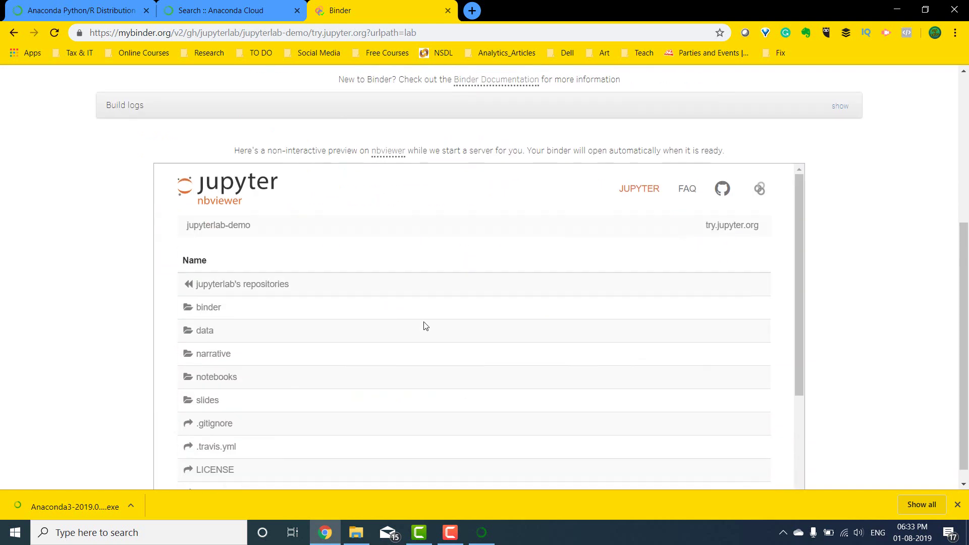
scroll(296, 288, down, 3)
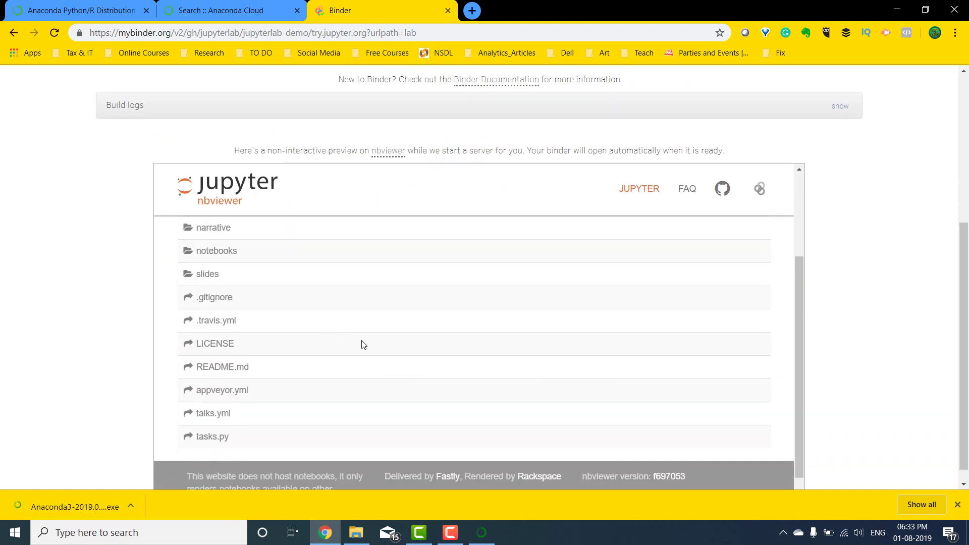
scroll(659, 328, up, 3)
scroll(348, 331, up, 5)
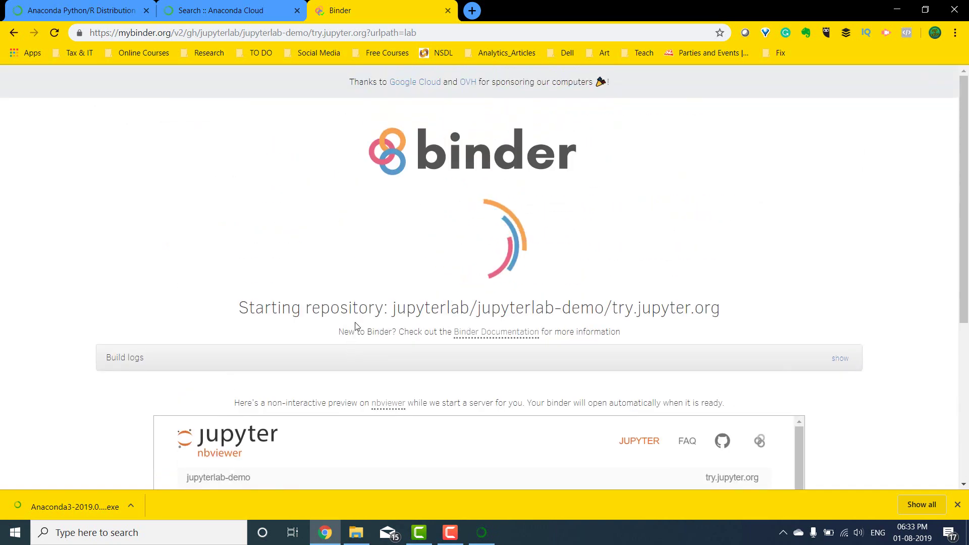
scroll(285, 343, down, 3)
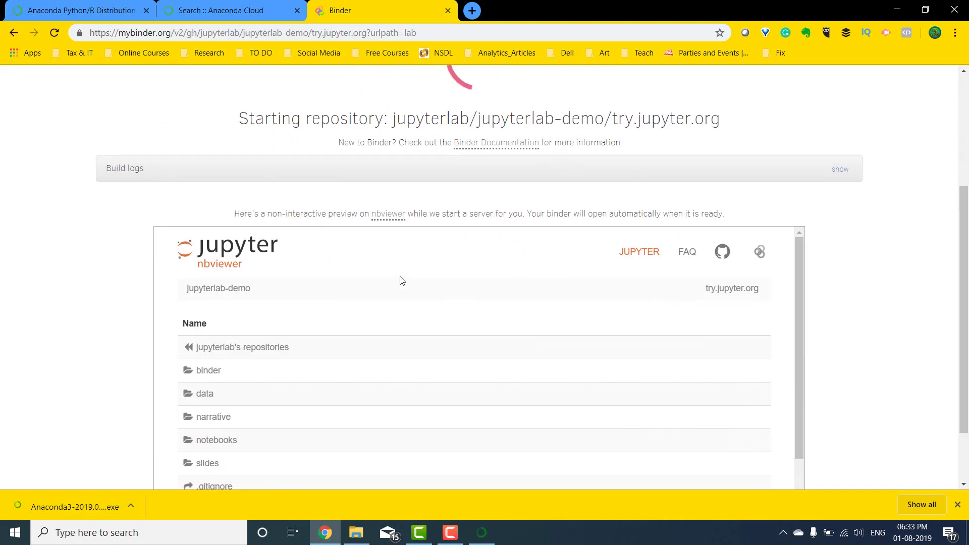
scroll(380, 288, down, 3)
scroll(217, 346, up, 3)
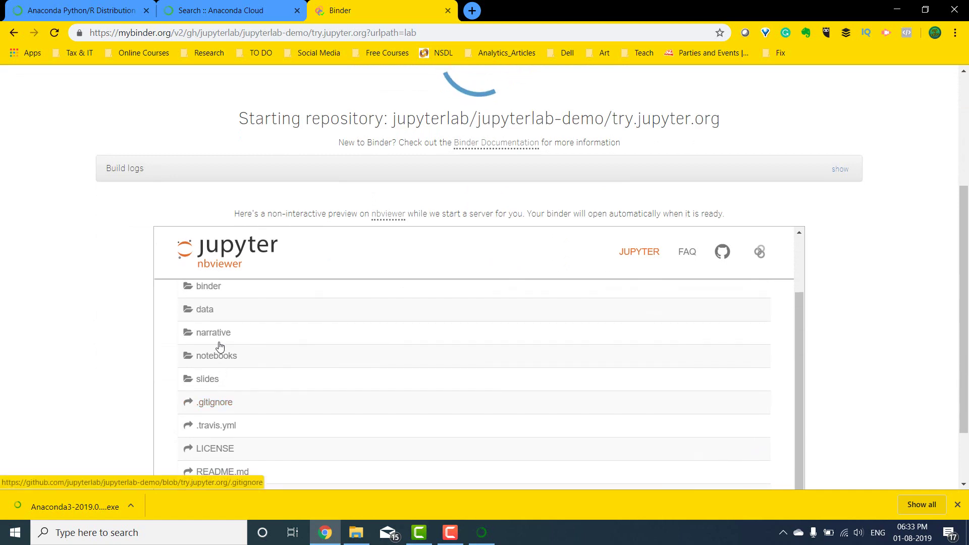
scroll(116, 347, down, 2)
scroll(117, 341, up, 5)
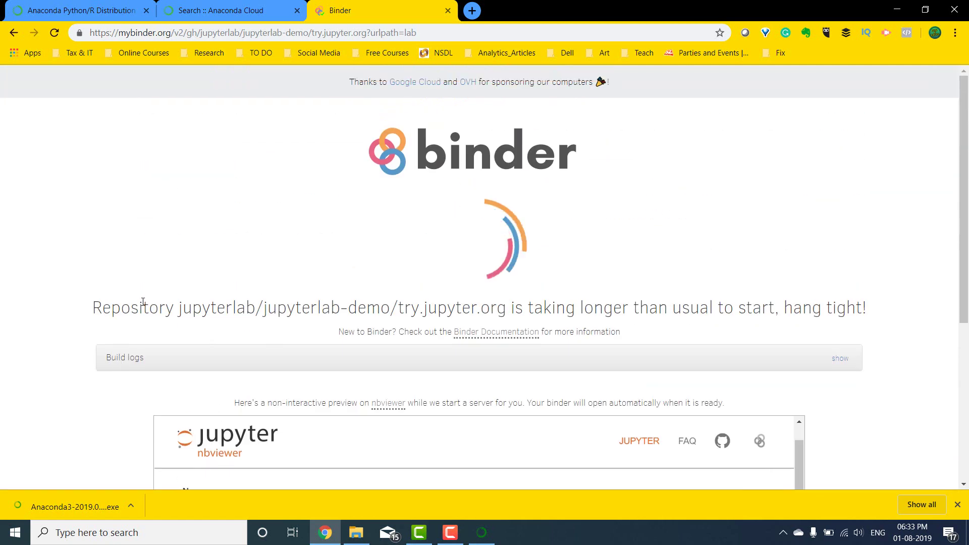
scroll(227, 302, down, 4)
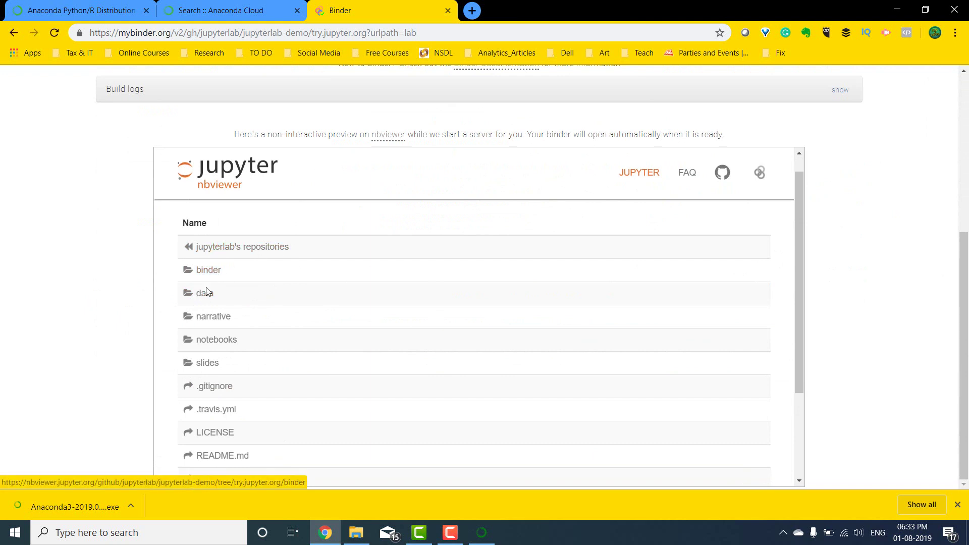
scroll(207, 363, down, 3)
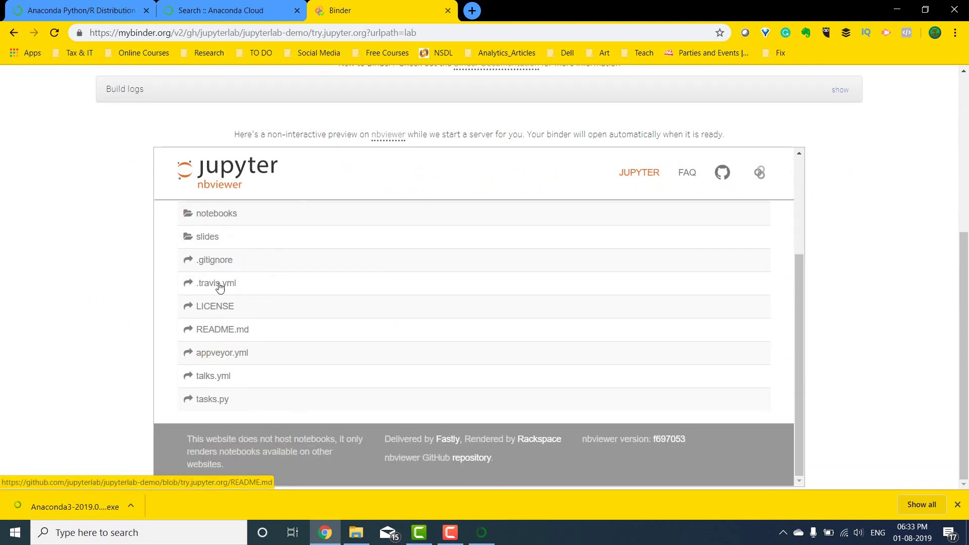
scroll(235, 342, up, 5)
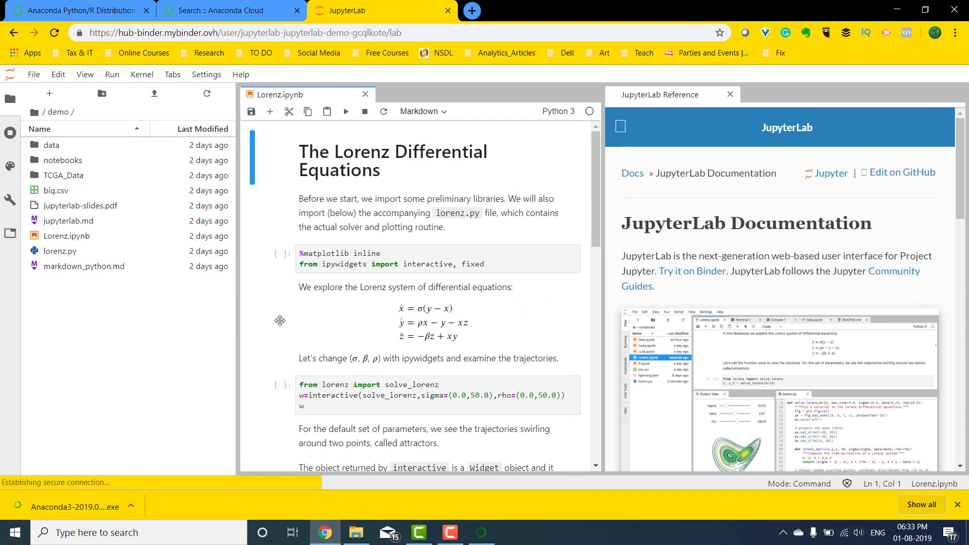
Close the JupyterLab Reference pane and skim through the Lorenz.ipynb notebook.
click(730, 95)
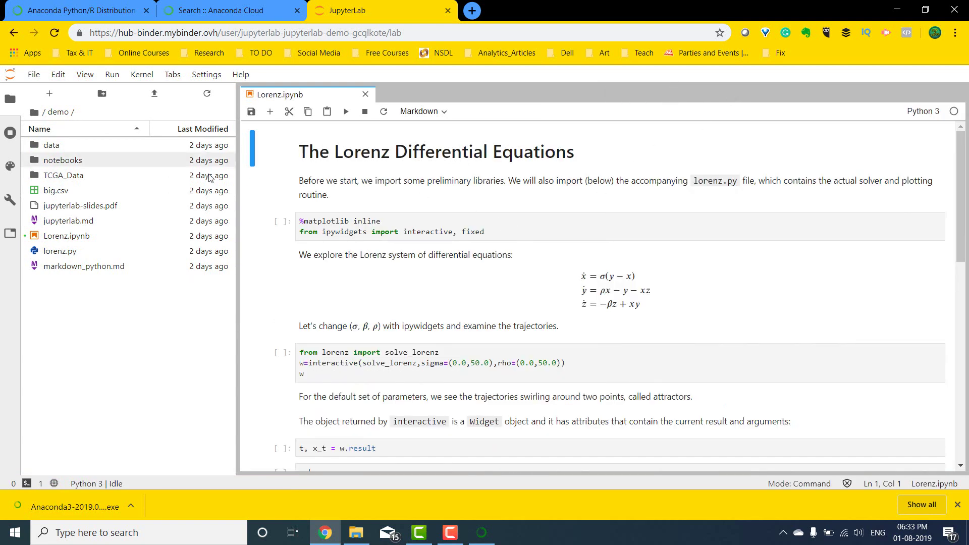
scroll(364, 212, down, 4)
scroll(397, 307, down, 7)
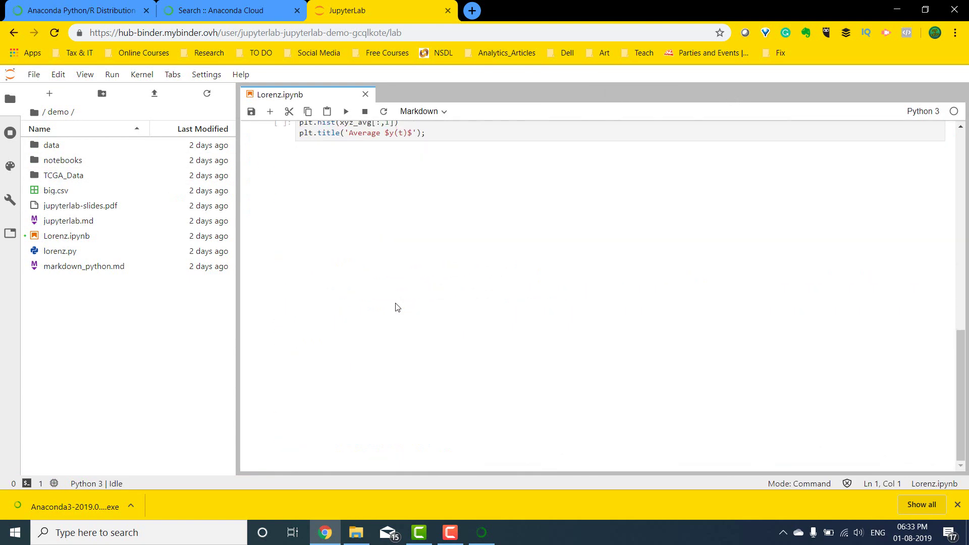
scroll(393, 252, up, 11)
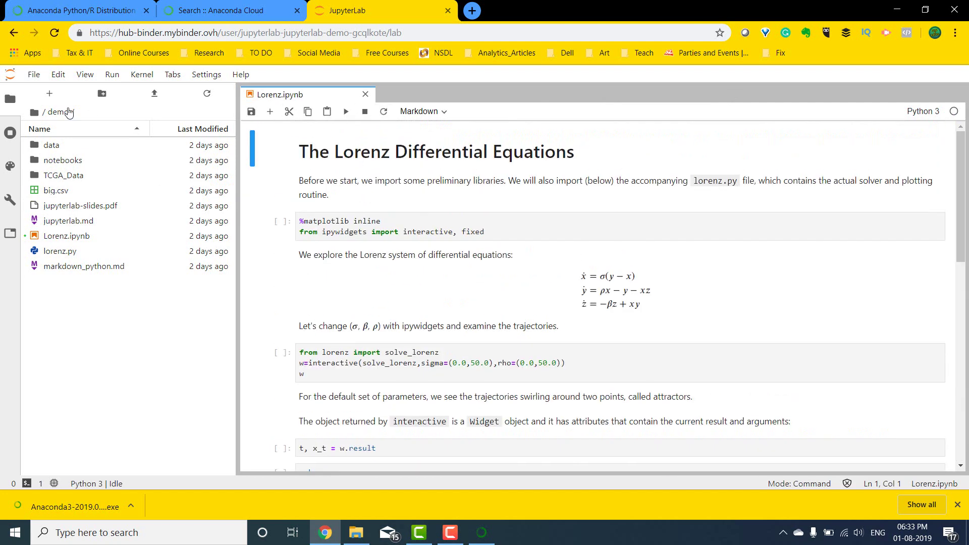
Create a new notebook with the Python 3 kernel and start editing its first cell.
click(34, 74)
mouse_move(57, 92)
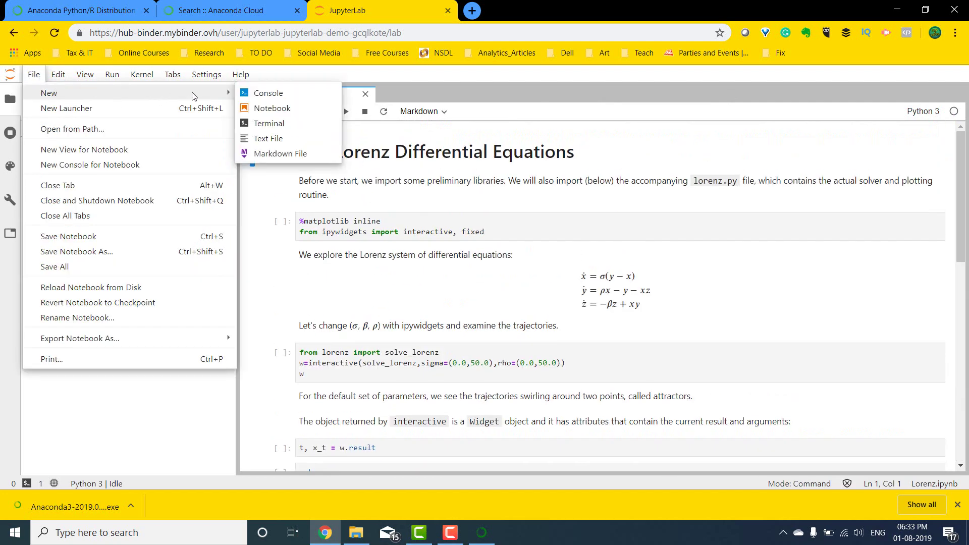
click(308, 110)
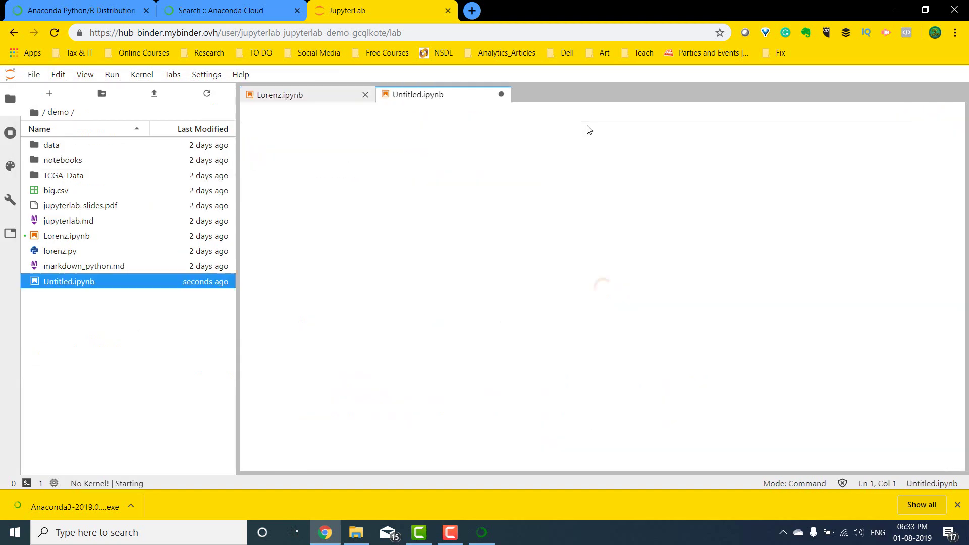
click(463, 285)
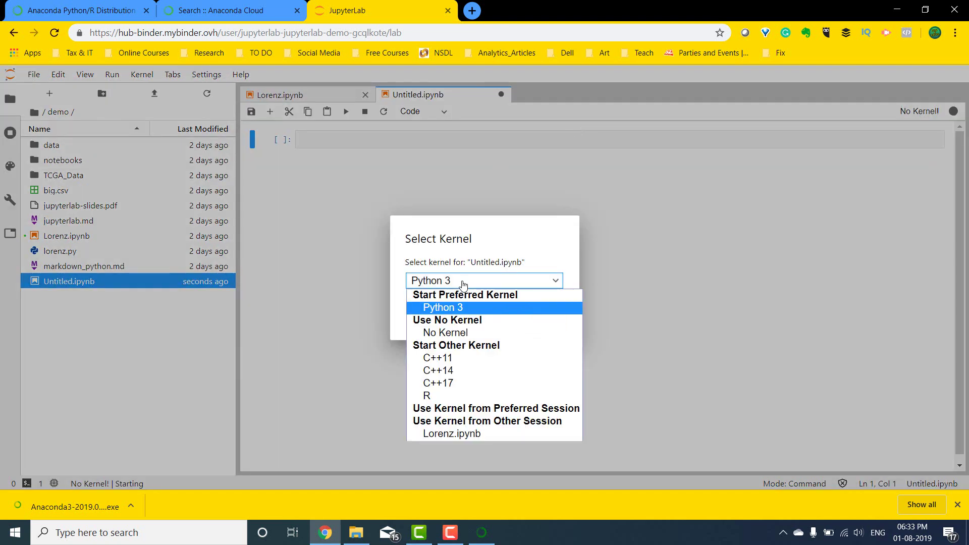
click(463, 286)
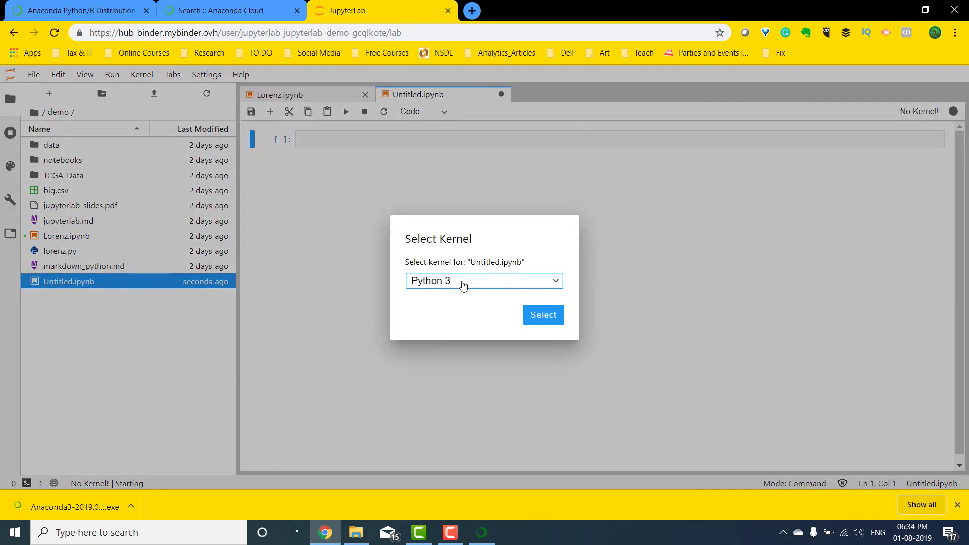
click(543, 314)
click(334, 134)
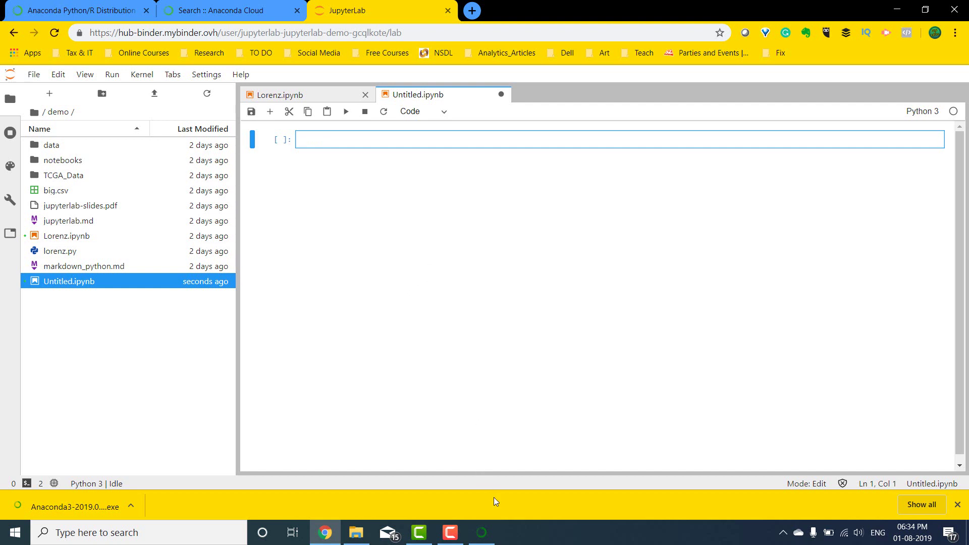
Check the Anaconda3 installer's progress, then return to the new notebook and run "3 +4" in its first cell.
click(482, 531)
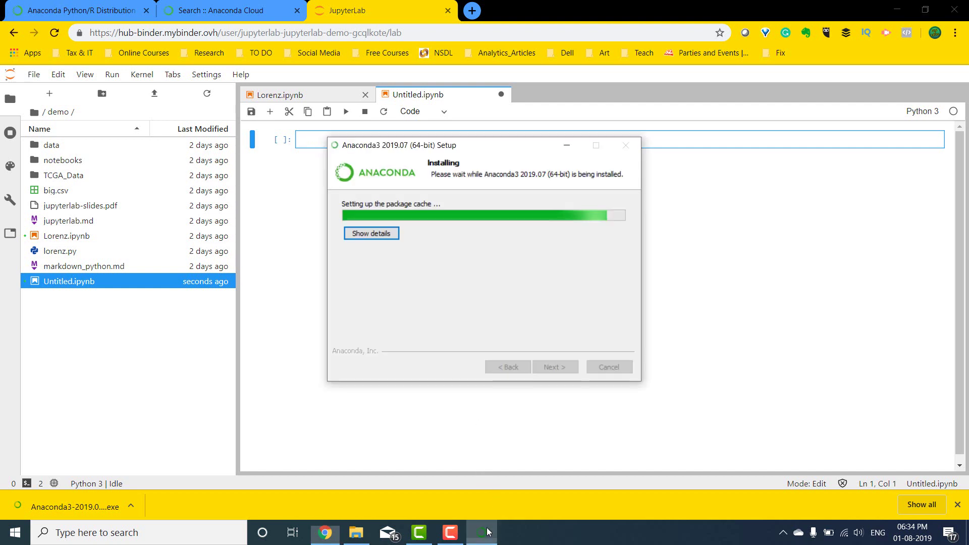
click(316, 140)
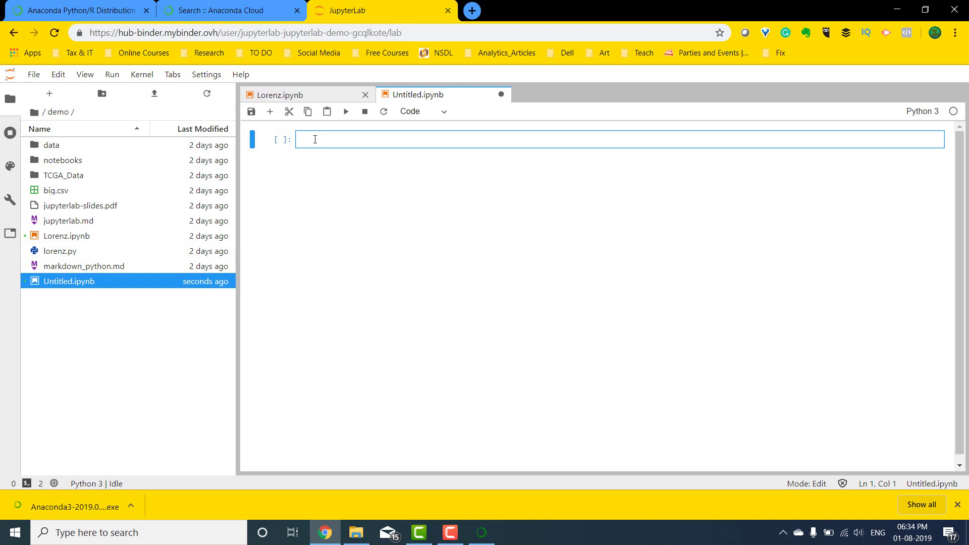
text(3 +4)
click(345, 111)
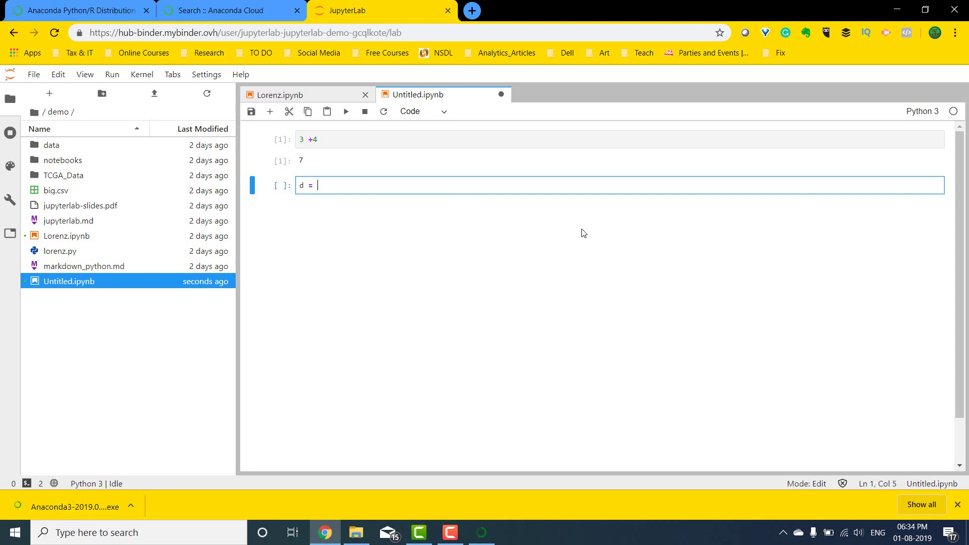
Enter the dictionary d = {1: 'a' , 2: b} in the notebook's second cell and run it.
text(d = {1: 'a)
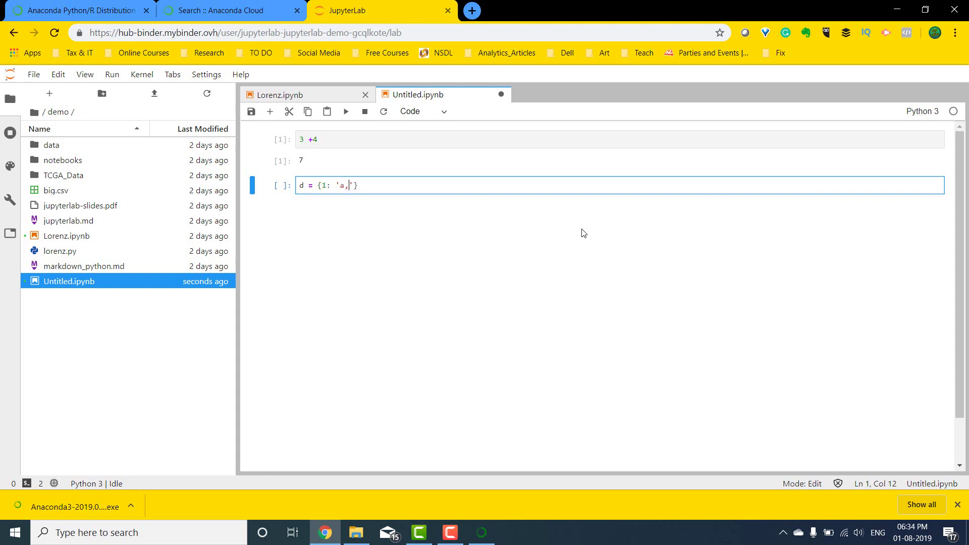
text(, 2)
key(BackSpace)
key(BackSpace)
key(BackSpace)
text(, 2: b)
click(347, 111)
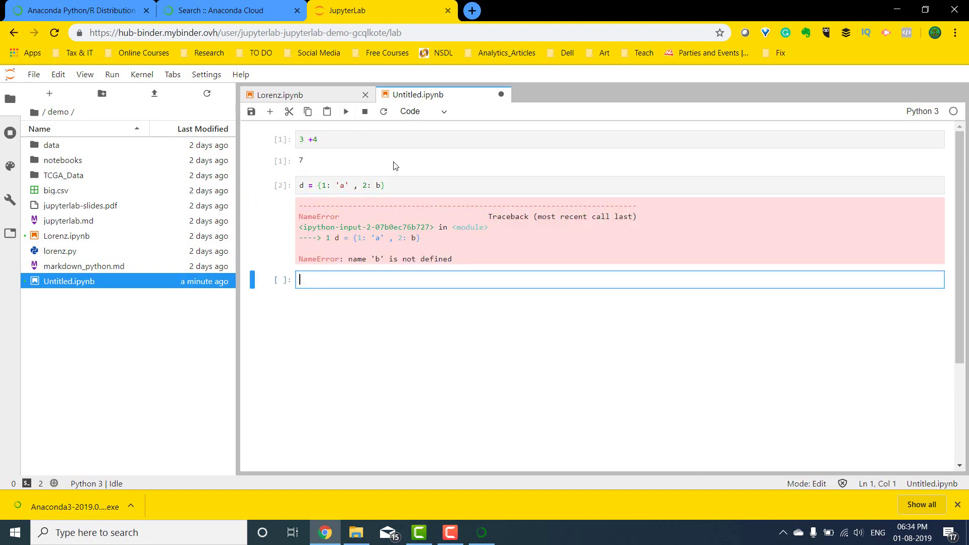
Quote the value b as 'b' in the dictionary cell, add a second line containing d, and rerun the cell.
click(378, 185)
text('b)
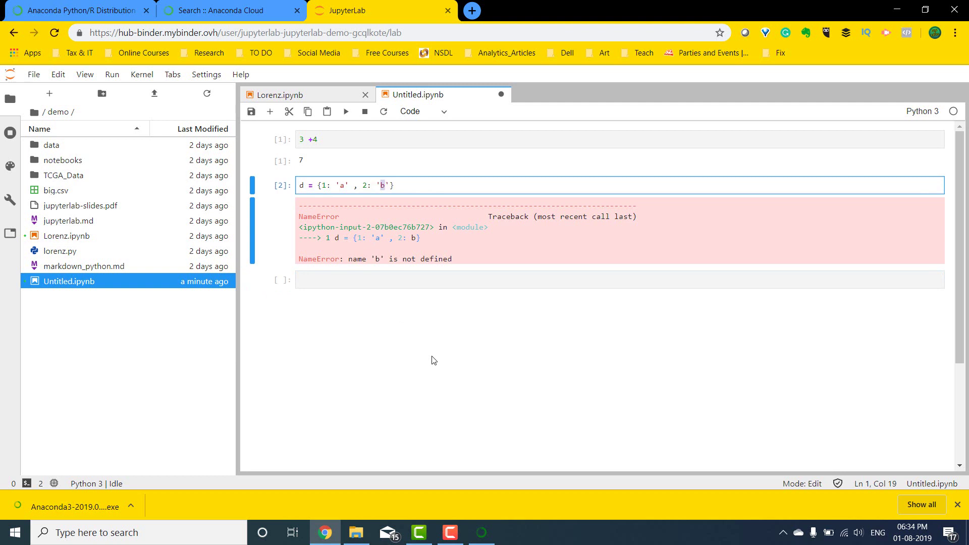
key(End)
key(Return)
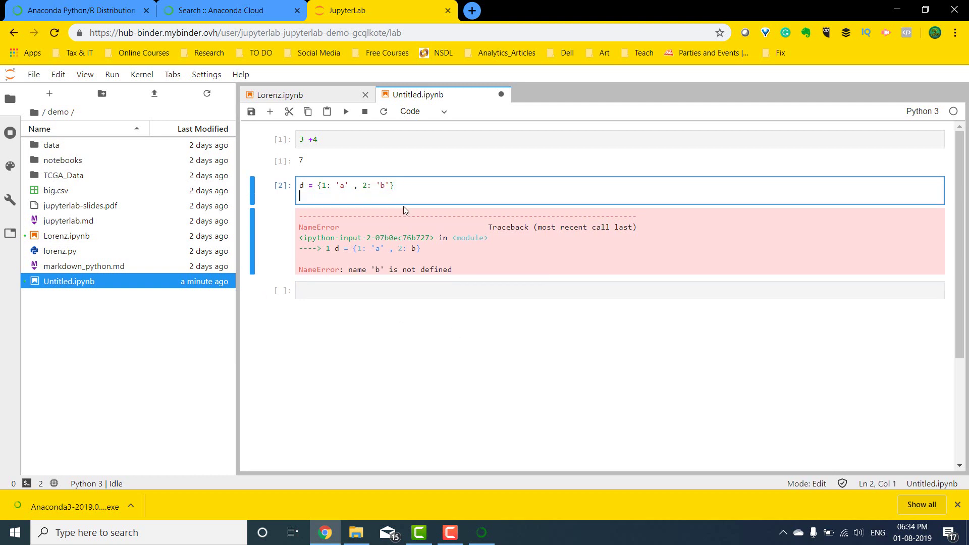
text(d)
click(346, 111)
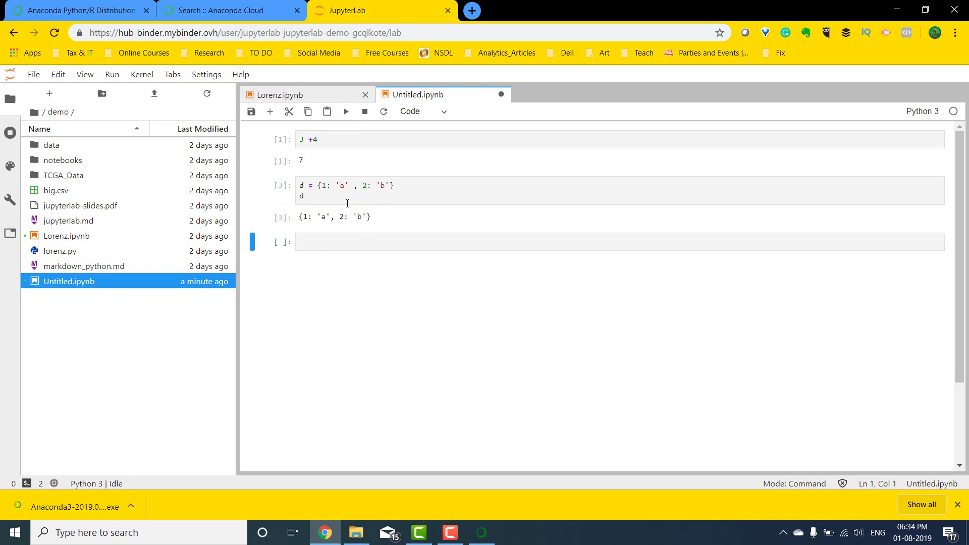
Enter "import pandas as pd" in the next empty cell and run it.
click(339, 238)
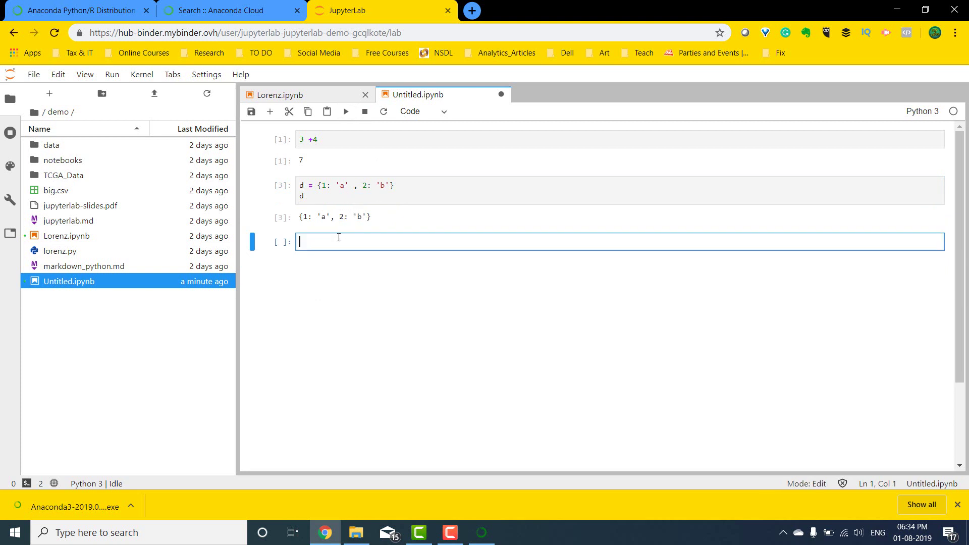
text(import pan)
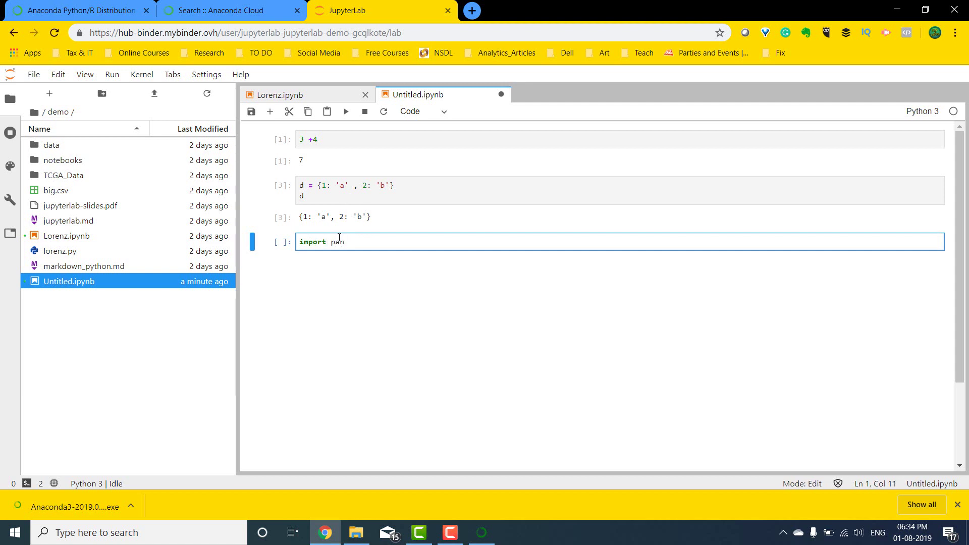
text(das as pd)
click(346, 112)
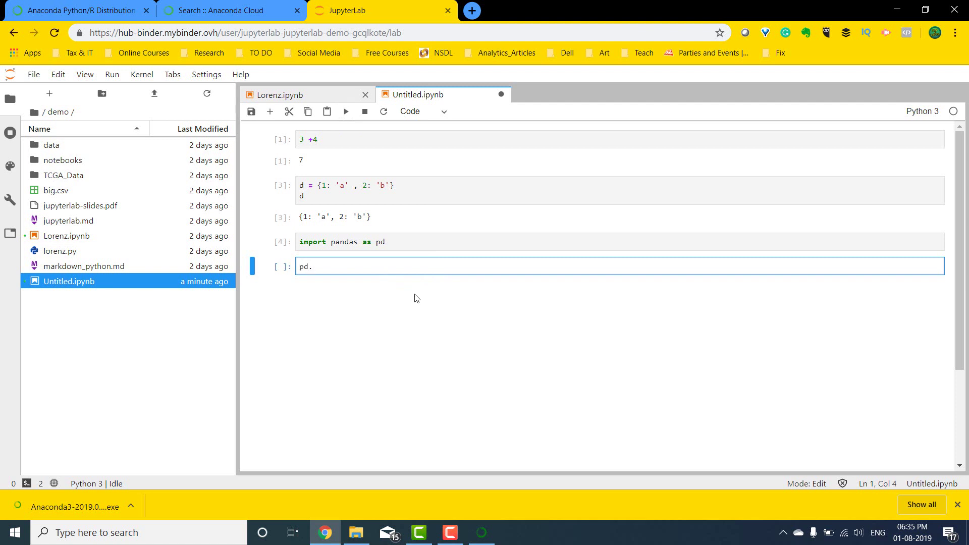
Enter pd.DataFrame(d) in the cell below the pandas import and run it.
key(BackSpace)
key(BackSpace)
text(pd.DataFr)
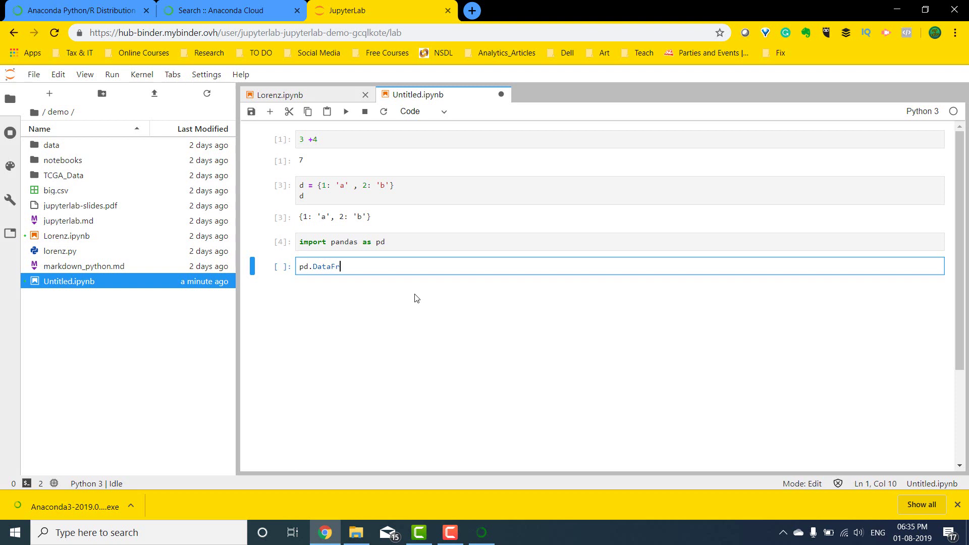
text(ame(d)
click(346, 112)
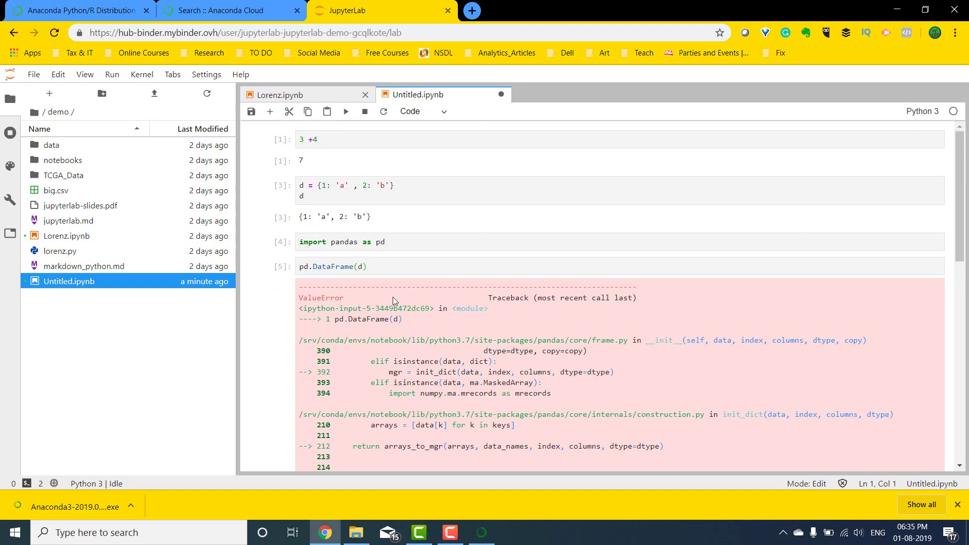
Read the DataFrame cell's error traceback, then add the argument index = [1,2] to the call and rerun the cell.
scroll(396, 333, down, 5)
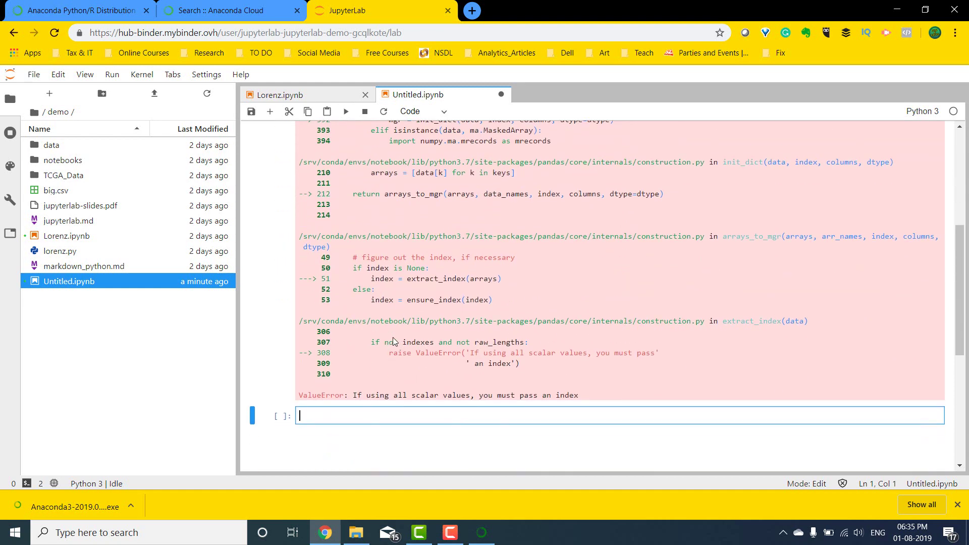
scroll(396, 341, up, 4)
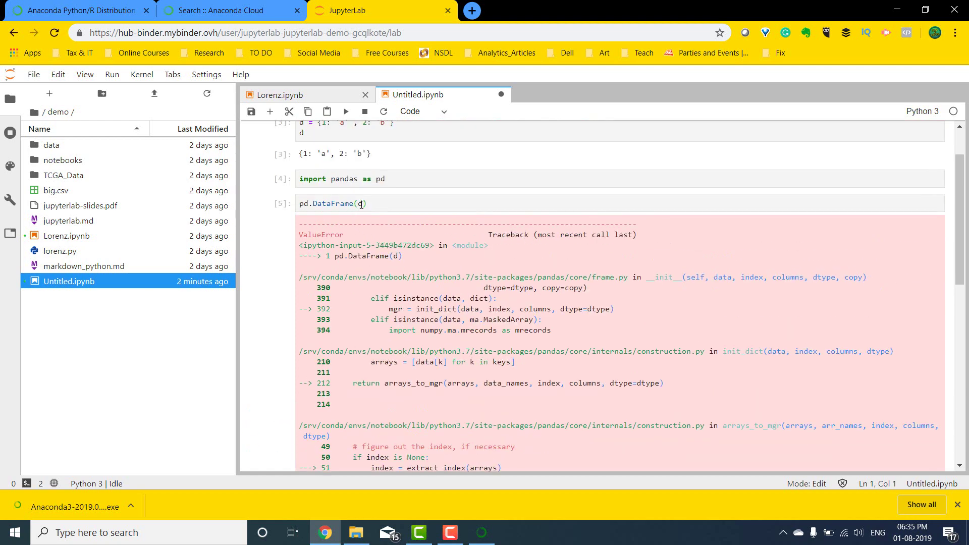
scroll(374, 203, up, 1)
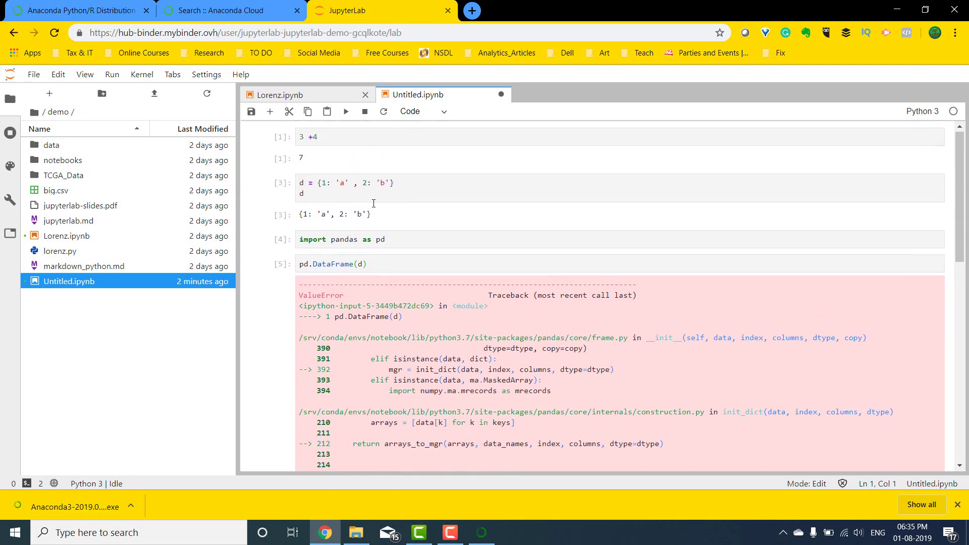
click(362, 266)
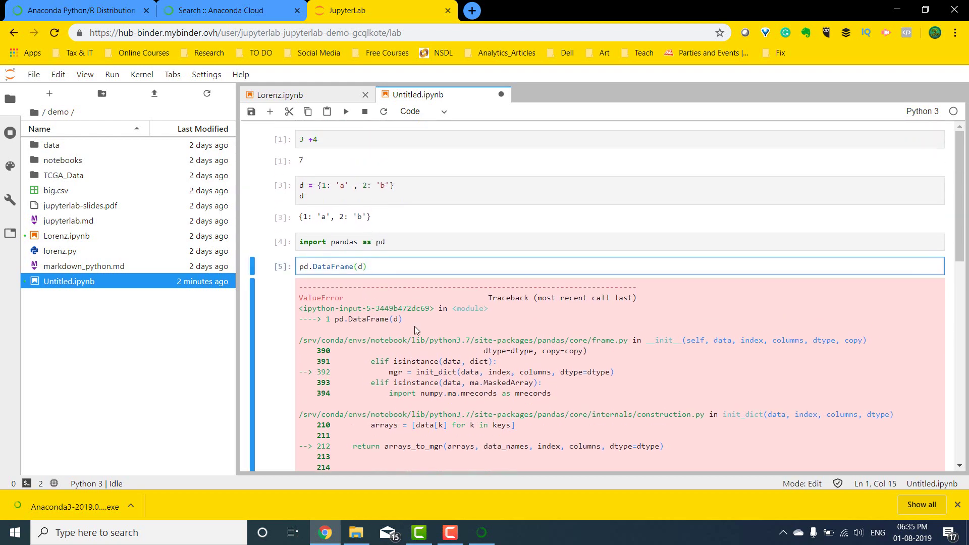
text(, index = [1,2)
click(345, 111)
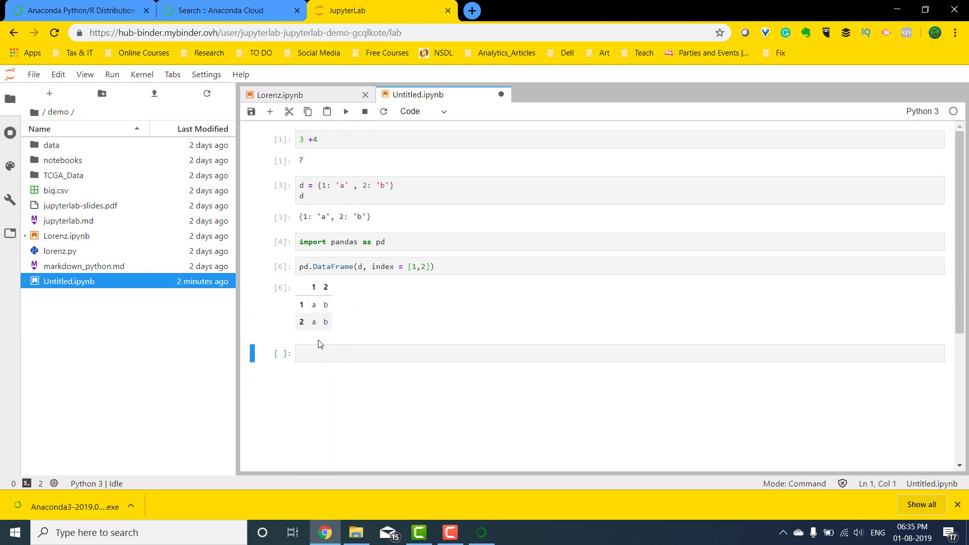
Switch to the Anaconda3 installer, advance past the completion page, and open the PyCharm for Anaconda link.
click(480, 536)
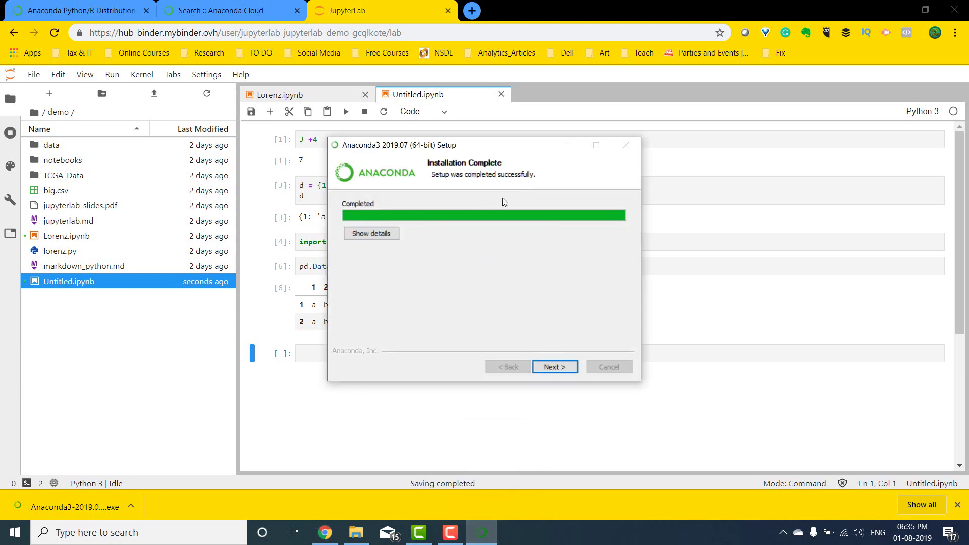
click(560, 366)
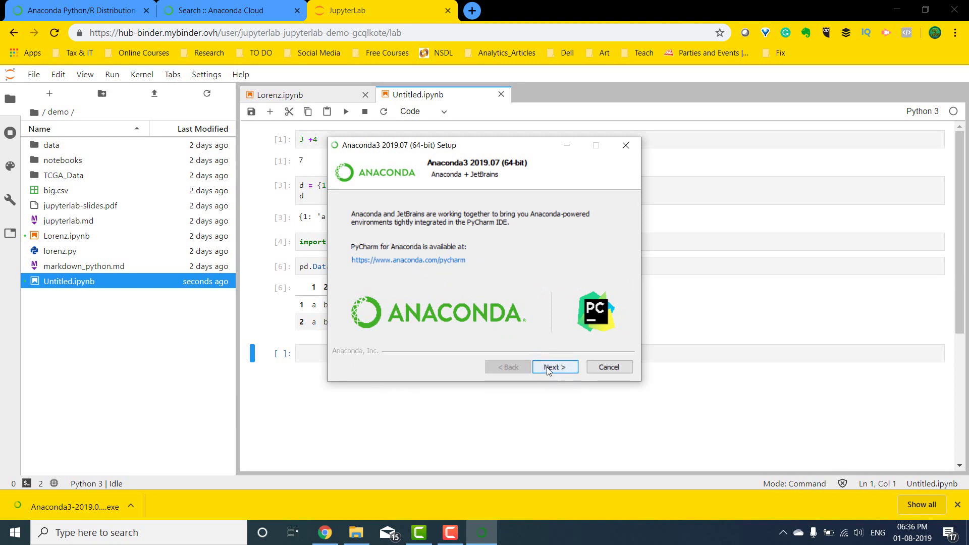
click(447, 259)
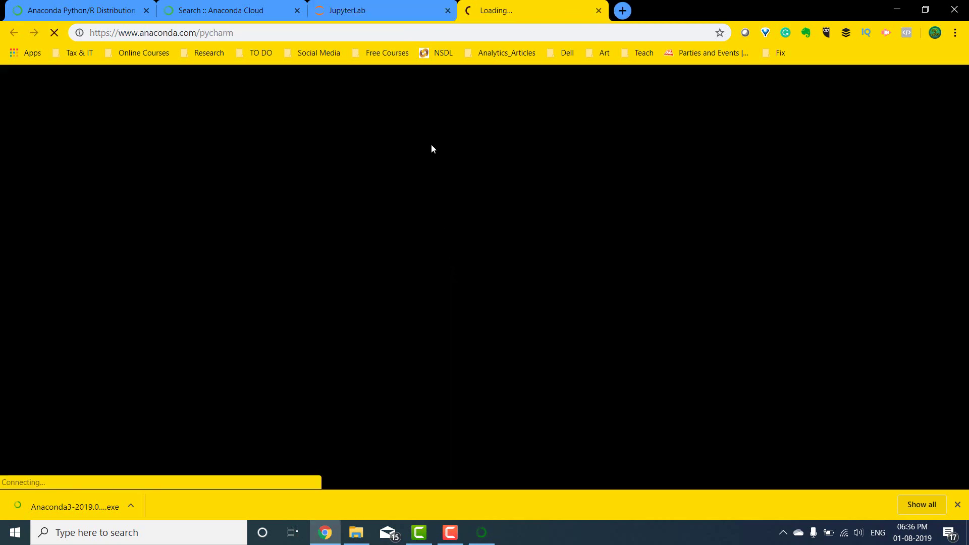
Return to the Anaconda3 installer, advance to its last page, deselect both learn-more options, and finish the setup.
click(482, 532)
click(556, 368)
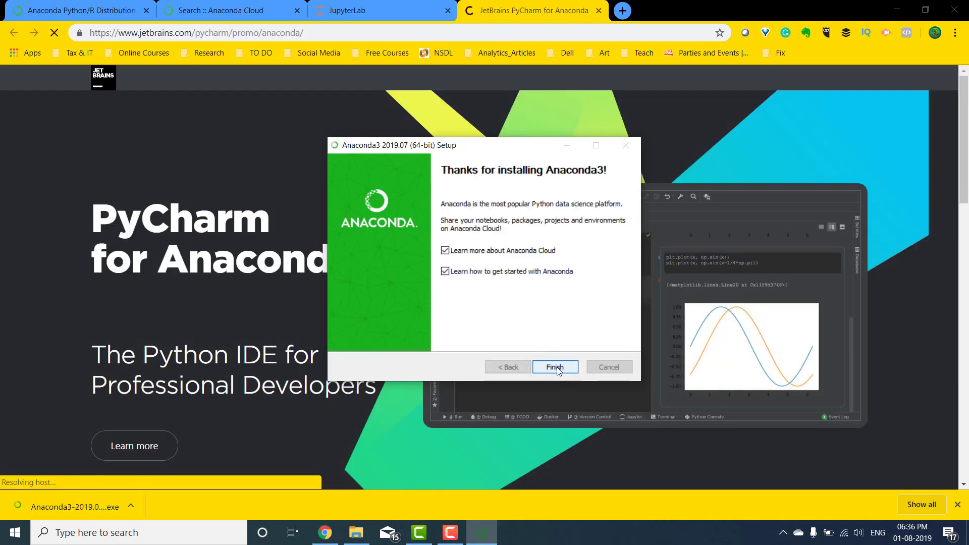
click(486, 254)
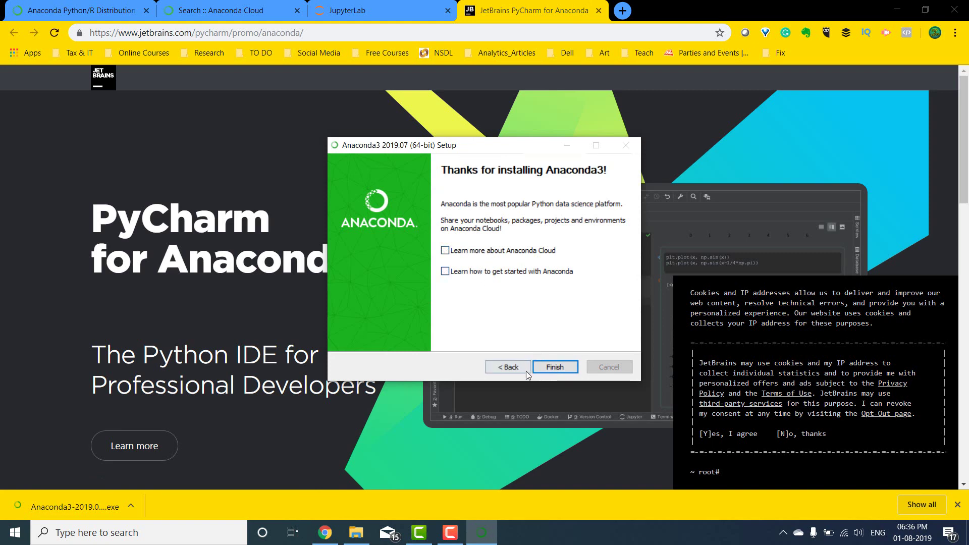
click(555, 367)
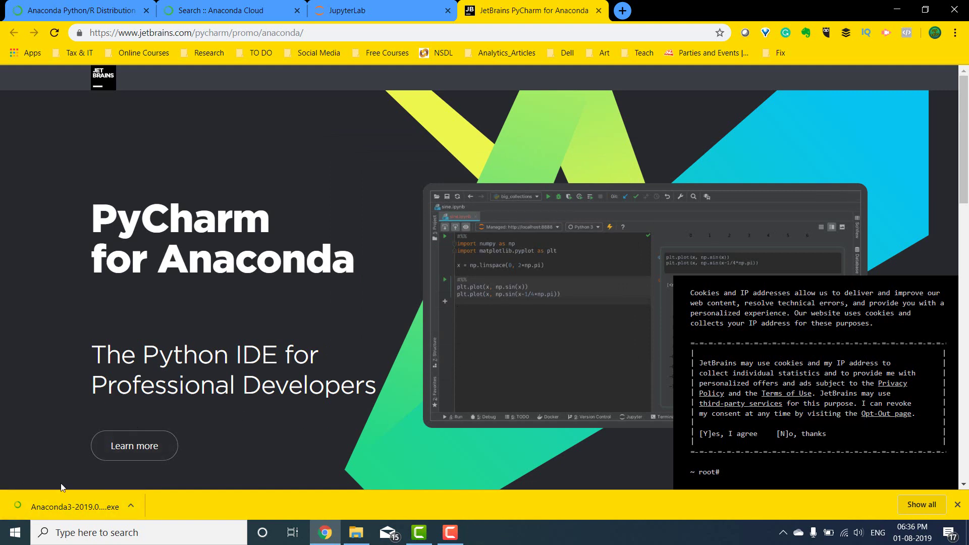
Switch to the Anaconda Distribution page, then look through the Windows Start menu's app list for the newly installed Anaconda3 programs.
click(56, 10)
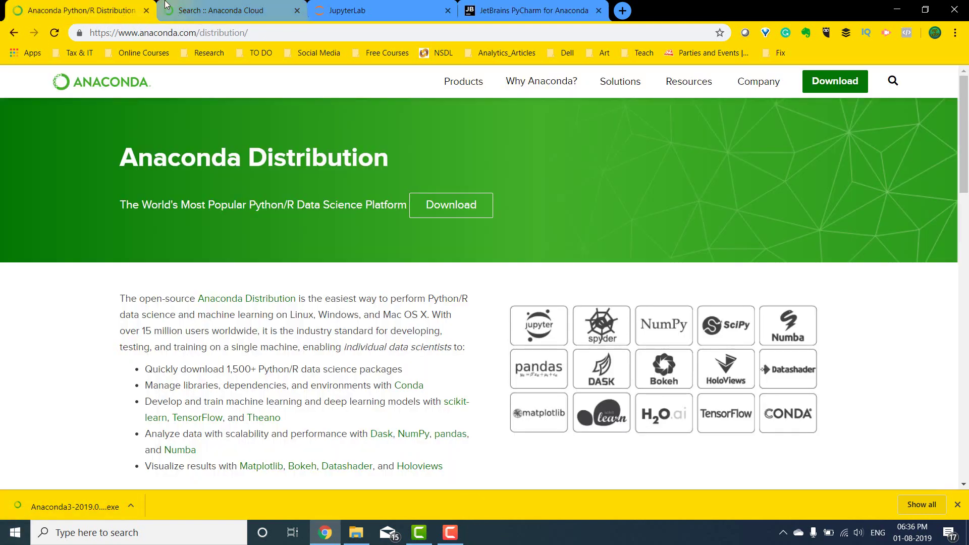
click(15, 533)
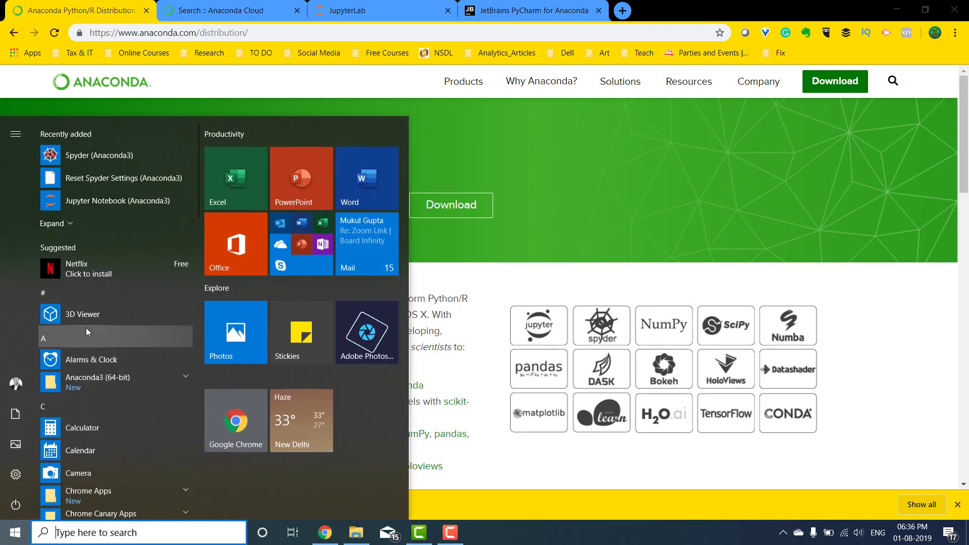
scroll(133, 268, down, 2)
scroll(129, 272, up, 2)
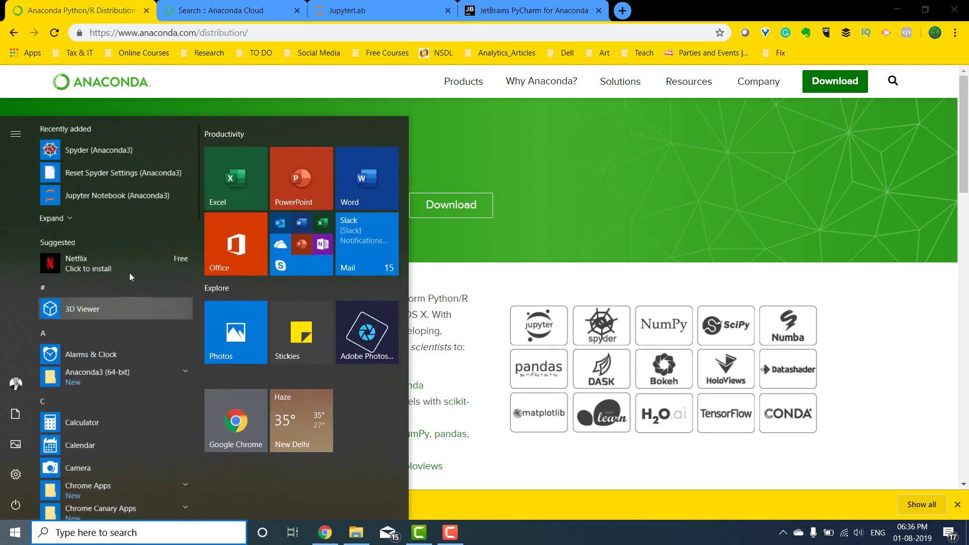
scroll(126, 324, down, 2)
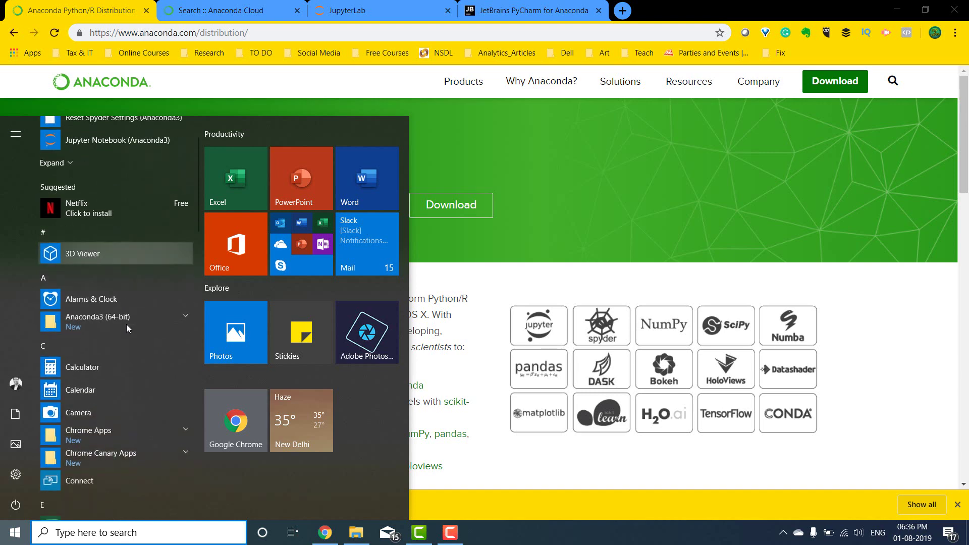
scroll(109, 310, down, 4)
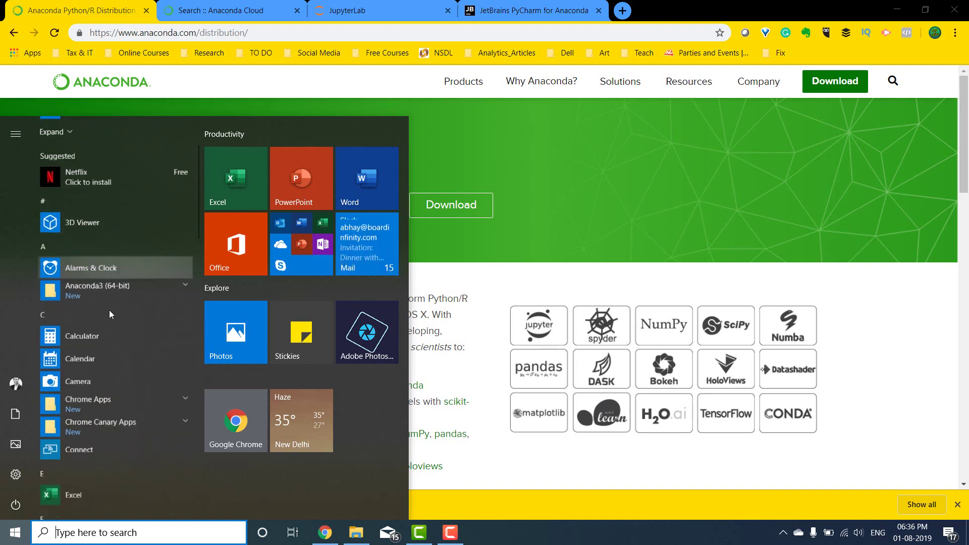
scroll(110, 311, down, 10)
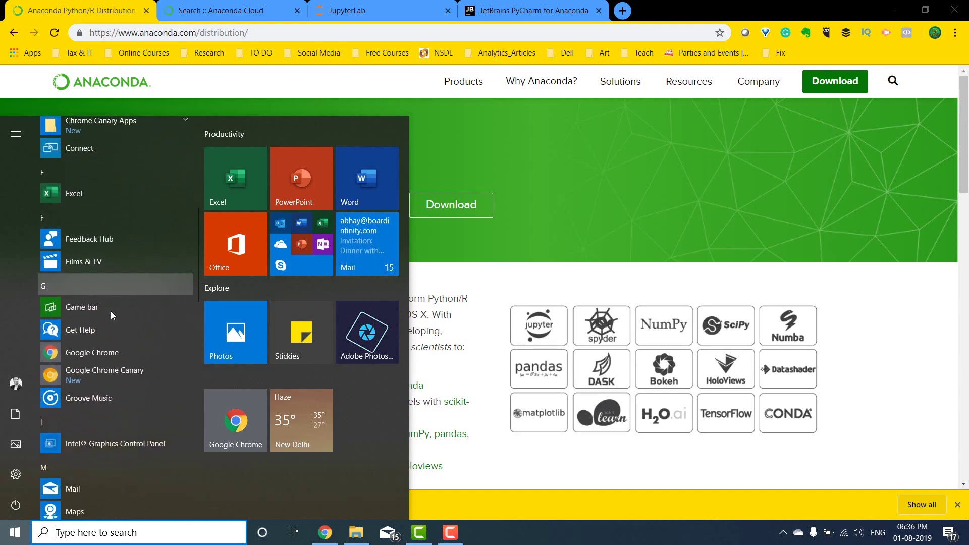
scroll(111, 314, down, 10)
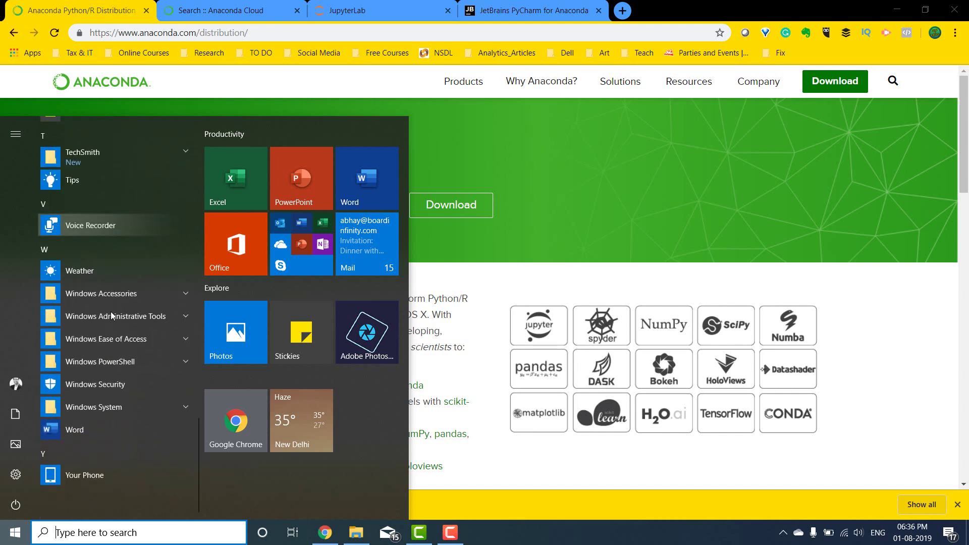
scroll(133, 344, up, 20)
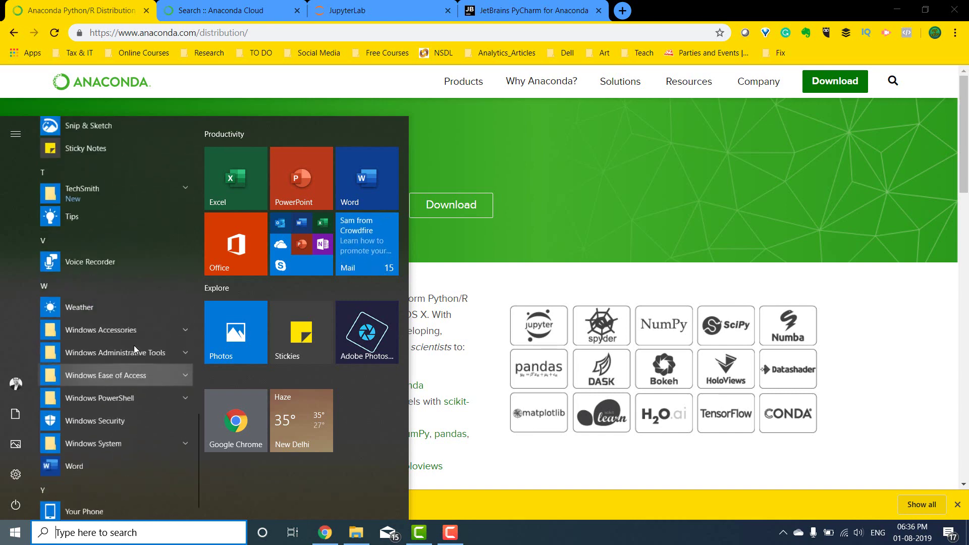
scroll(144, 287, up, 5)
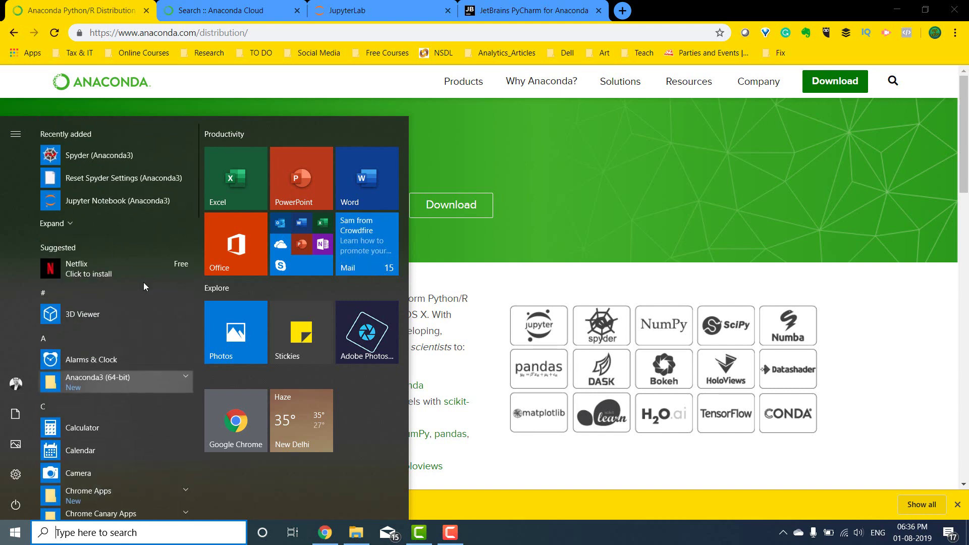
Expand the recently added apps, launch Anaconda Navigator (Anaconda3), and minimize the browser while it loads.
click(70, 224)
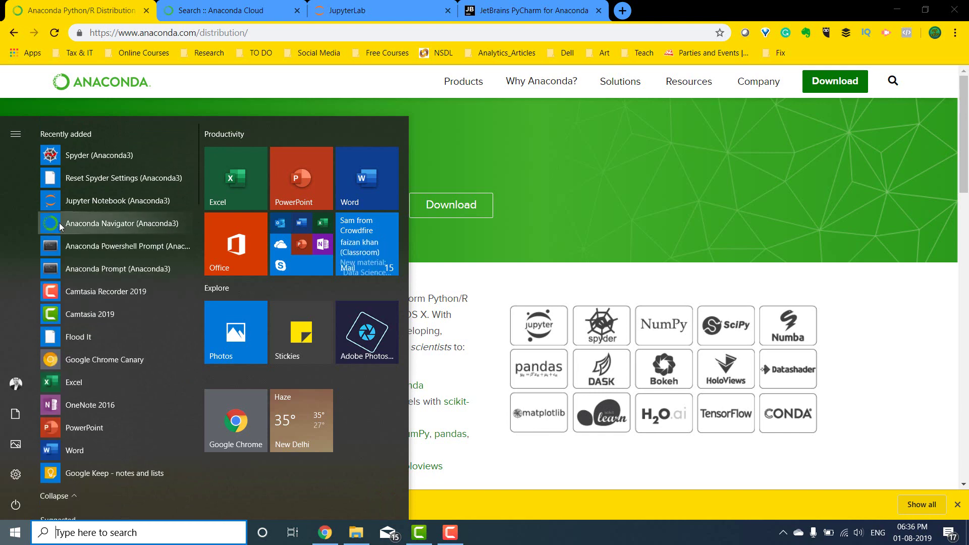
click(110, 223)
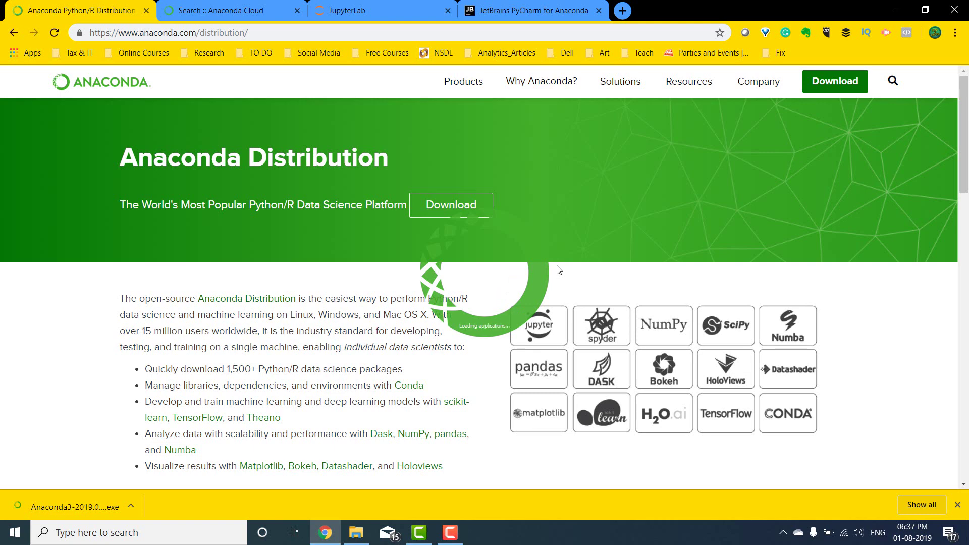
click(897, 9)
click(770, 84)
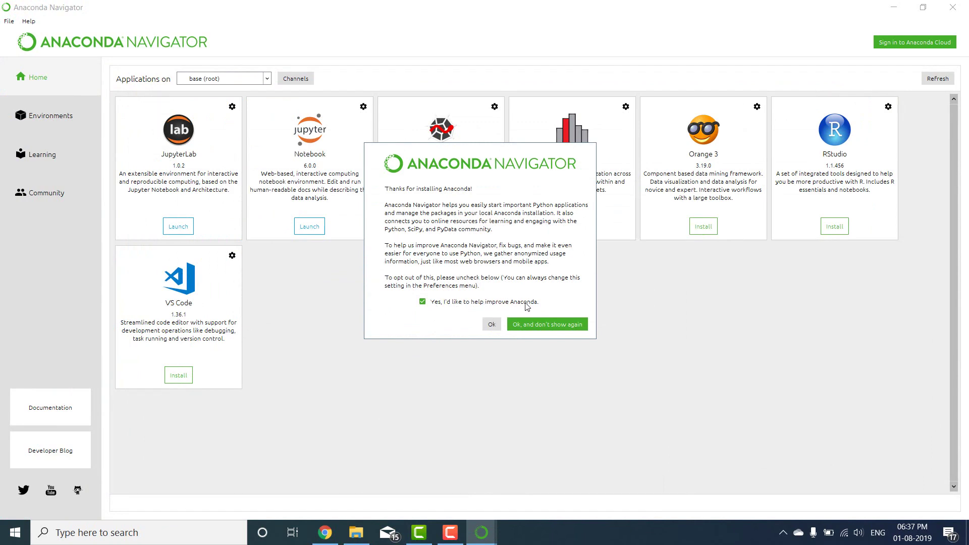
Opt out of helping improve Anaconda in Navigator's welcome dialog and dismiss it so it is not shown again.
click(433, 303)
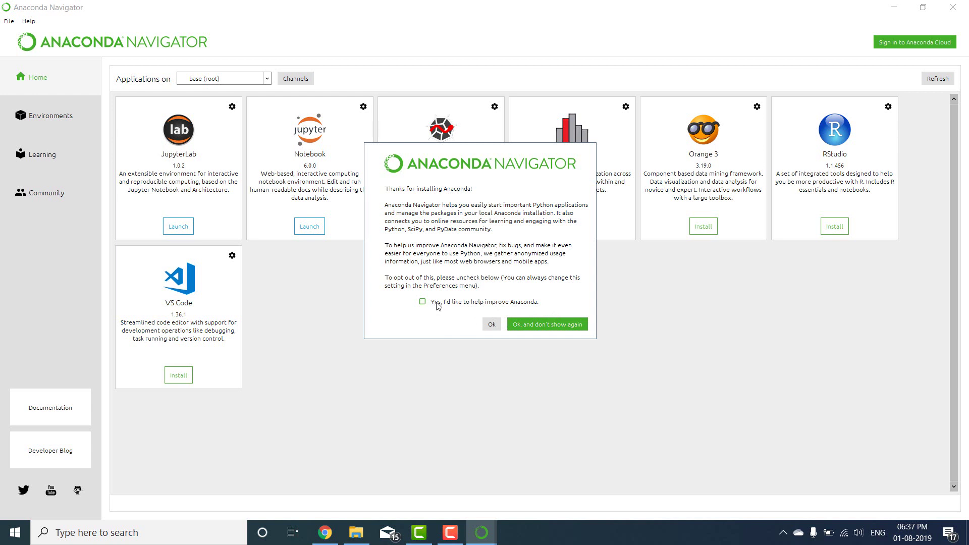
click(546, 326)
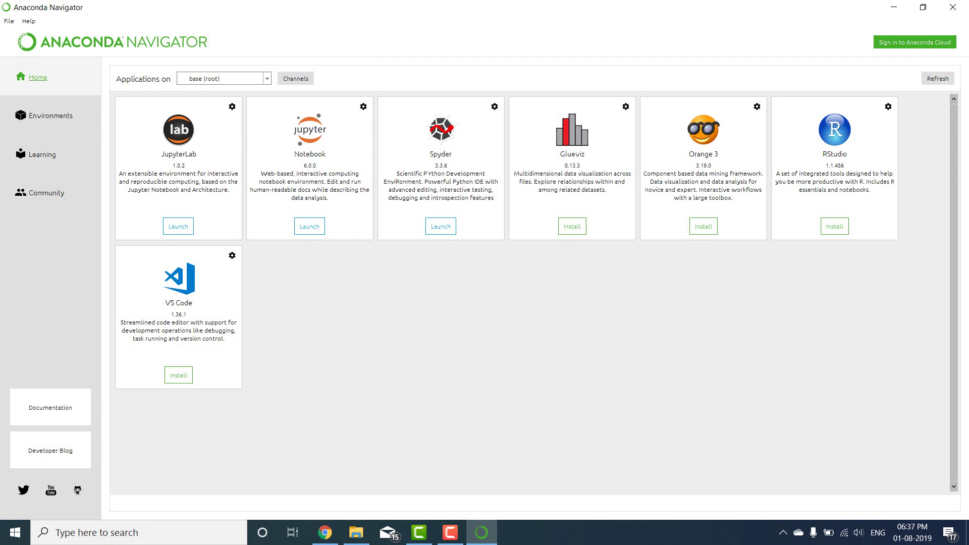
Revisit the online JupyterLab notebook in the browser, then minimize the browser to return to Anaconda Navigator.
click(325, 532)
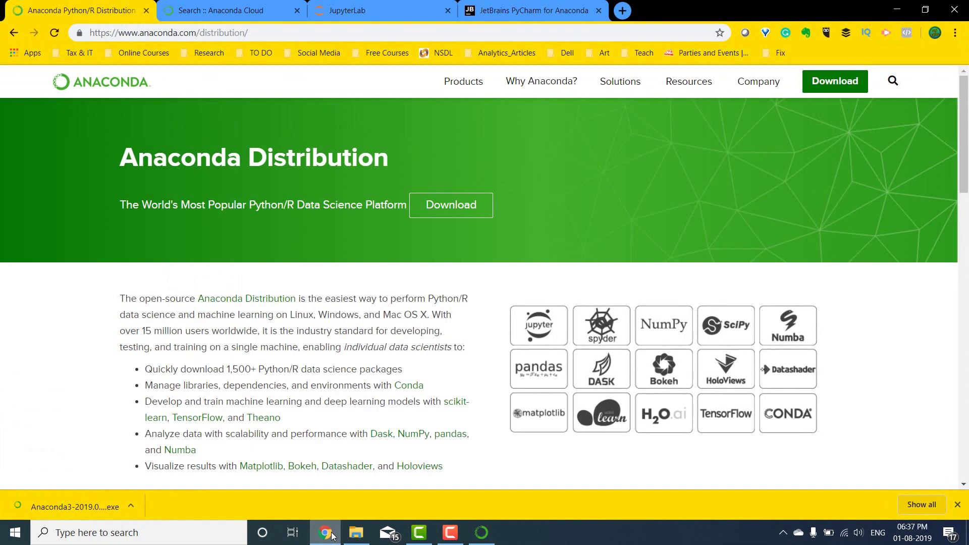
click(349, 10)
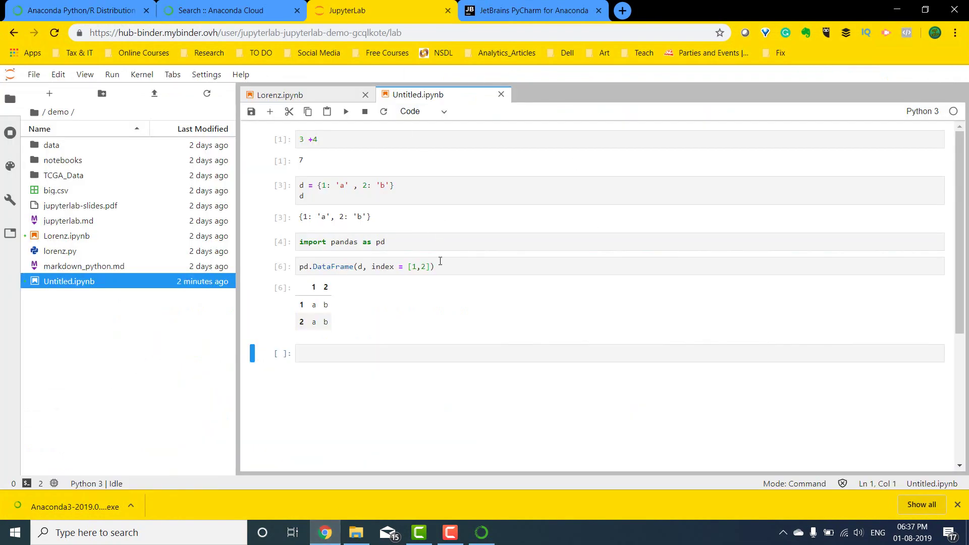
click(897, 10)
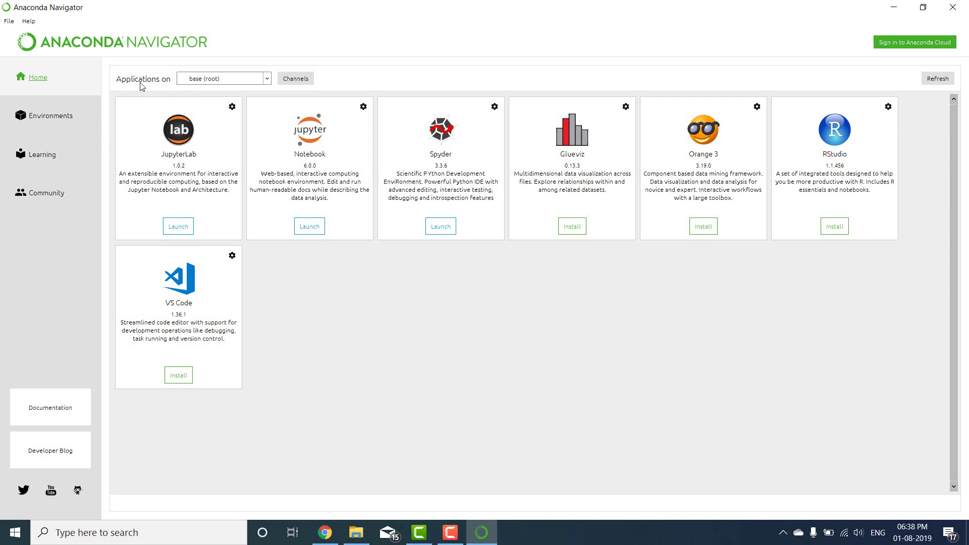
Look over the base (root) environment selector on Home, then examine the packages and versions installed under Environments.
click(215, 80)
click(342, 83)
click(69, 118)
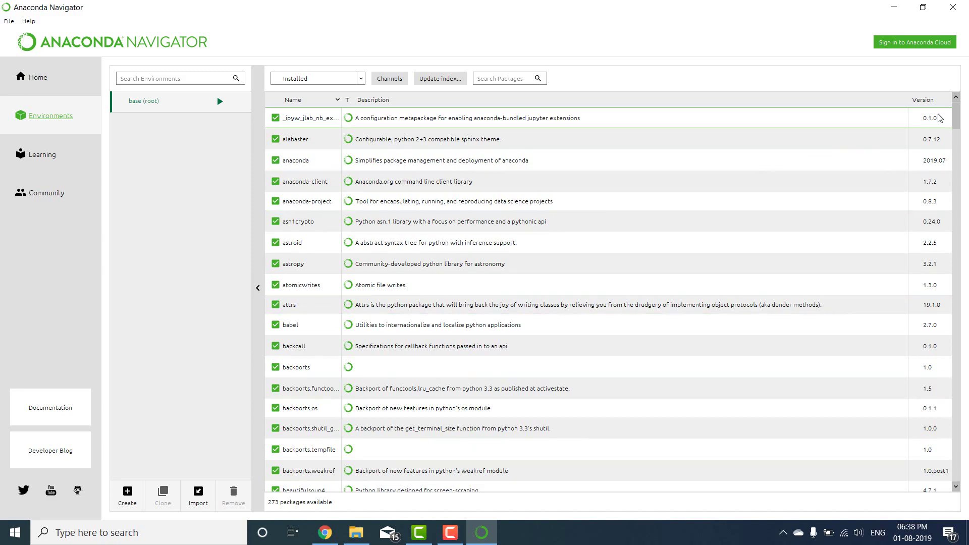
mouse_move(958, 114)
mouse_down()
mouse_move(942, 281)
mouse_move(945, 465)
mouse_move(935, 395)
mouse_move(934, 465)
mouse_move(957, 95)
mouse_up()
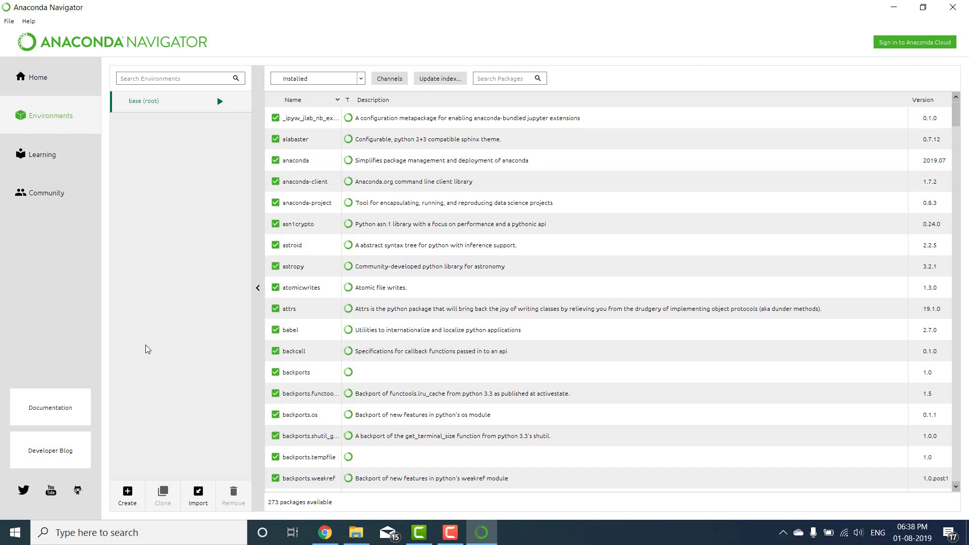
Try the new environment dialog with Python 3.7, look at the R package option, and cancel without creating an environment.
click(128, 496)
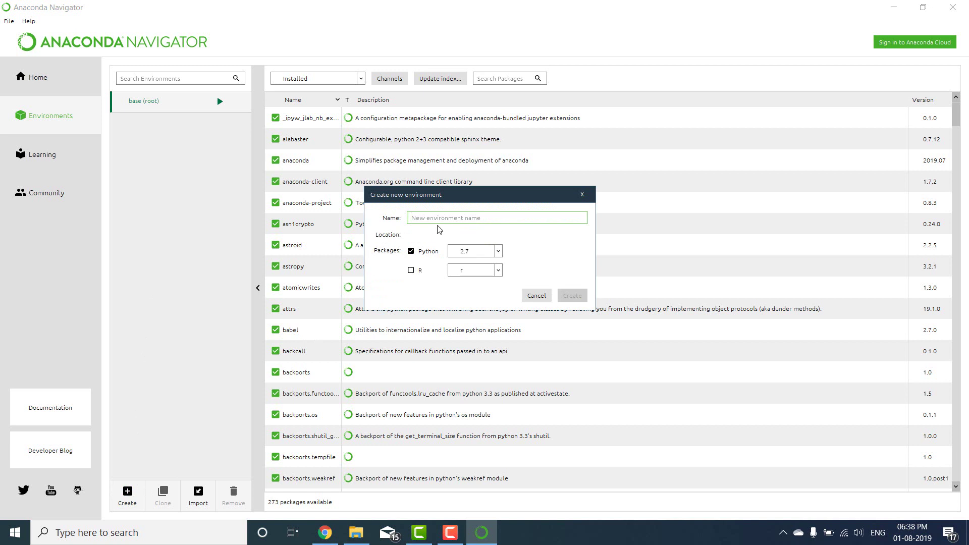
click(498, 251)
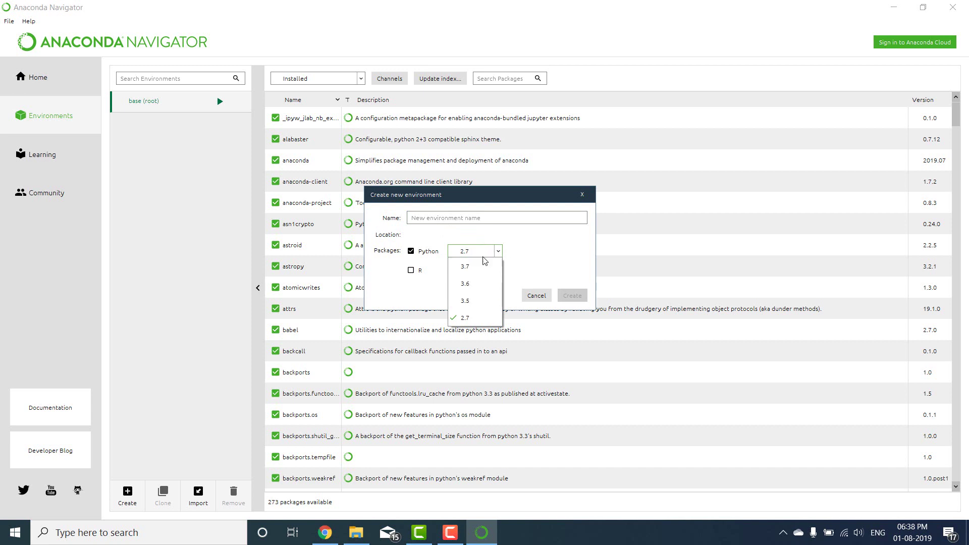
click(482, 266)
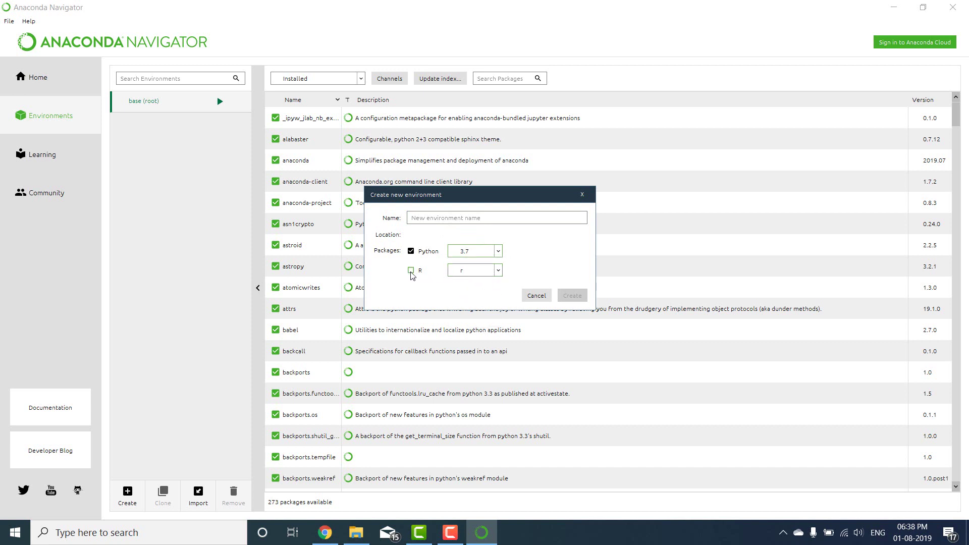
click(493, 274)
click(485, 273)
click(528, 294)
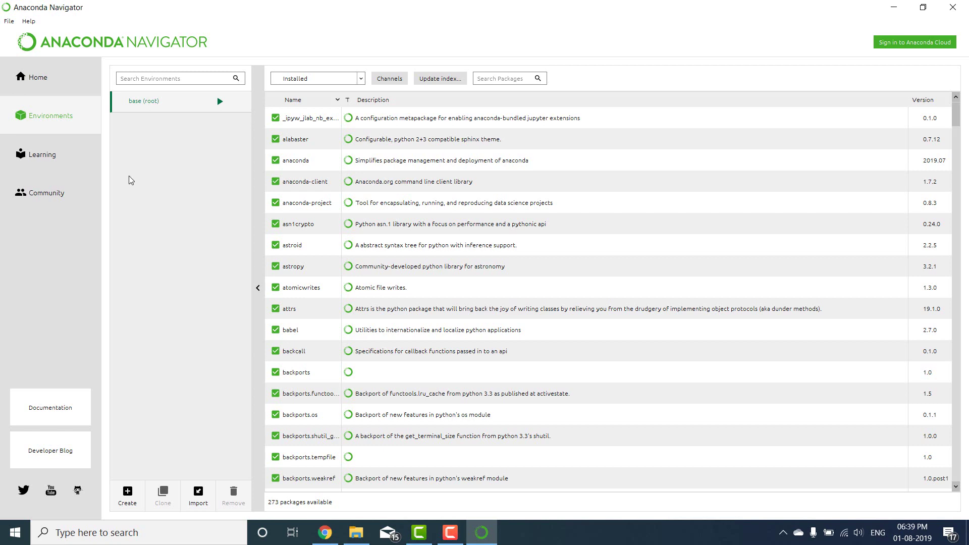
Browse the documentation, training, videos and webinars under Learning, and the events, forums and social links under Community.
click(76, 158)
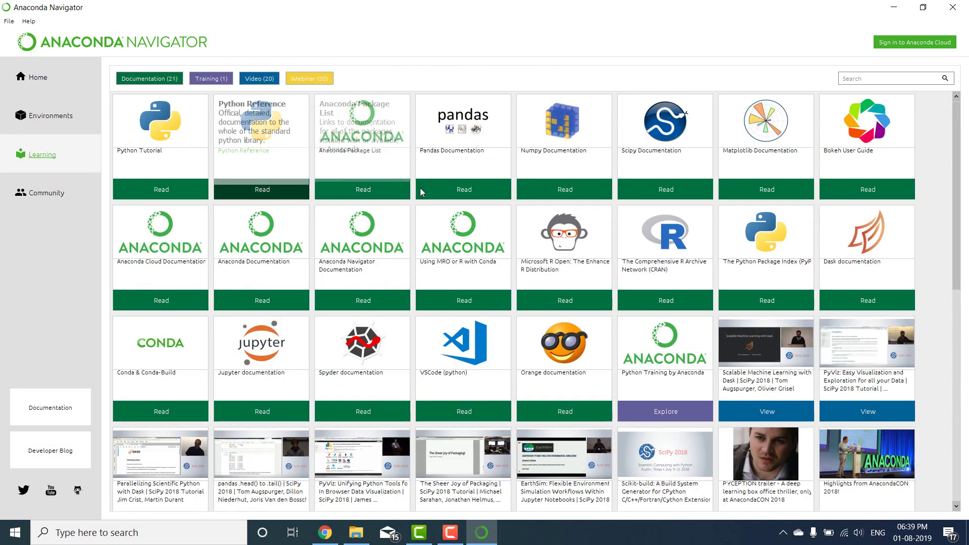
scroll(644, 296, down, 10)
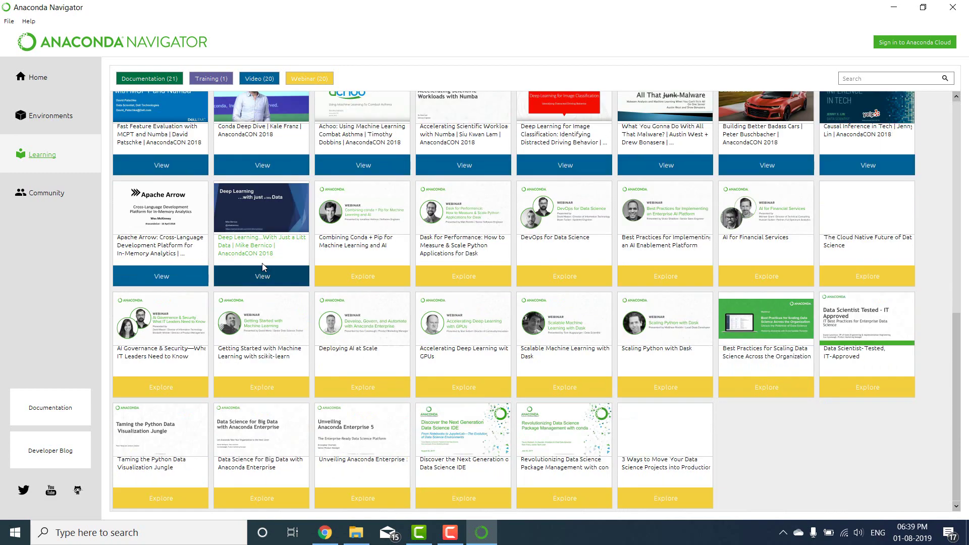
scroll(644, 295, up, 10)
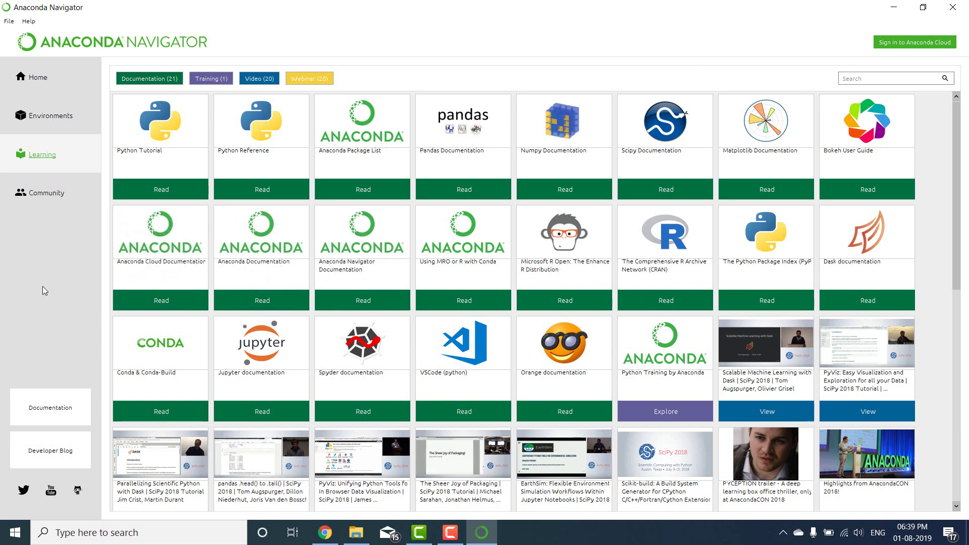
click(74, 190)
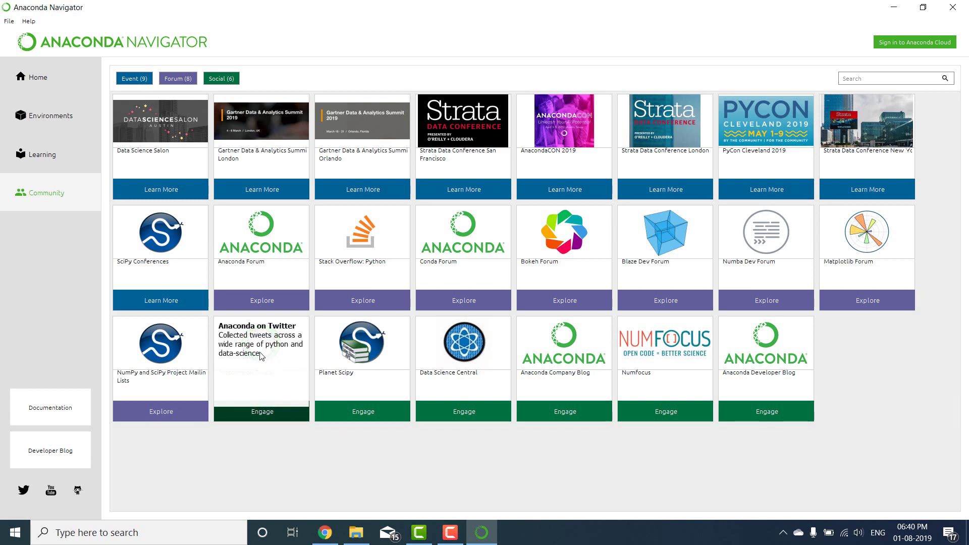
click(78, 168)
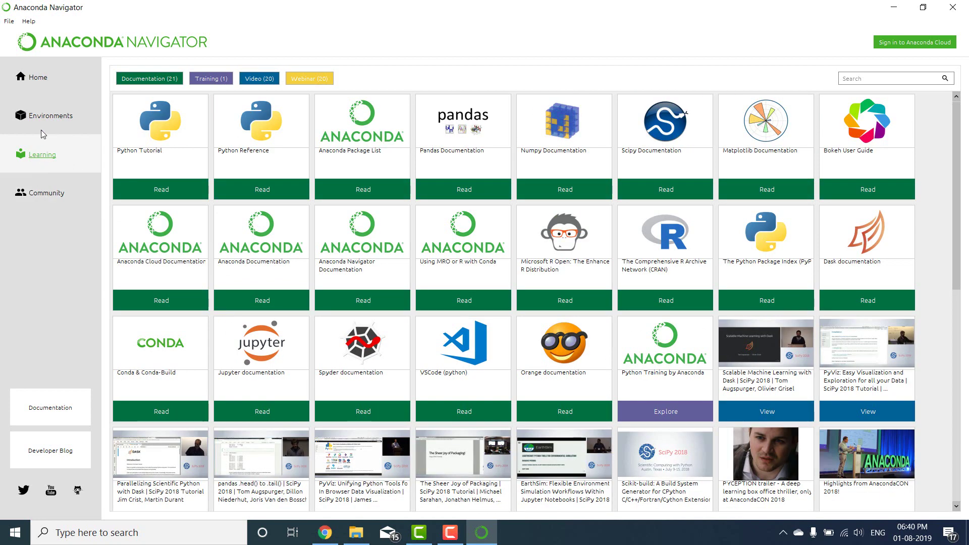
Return to Navigator's Home, launch Jupyter Notebook using Google Chrome, and enlarge the notebook page.
click(50, 79)
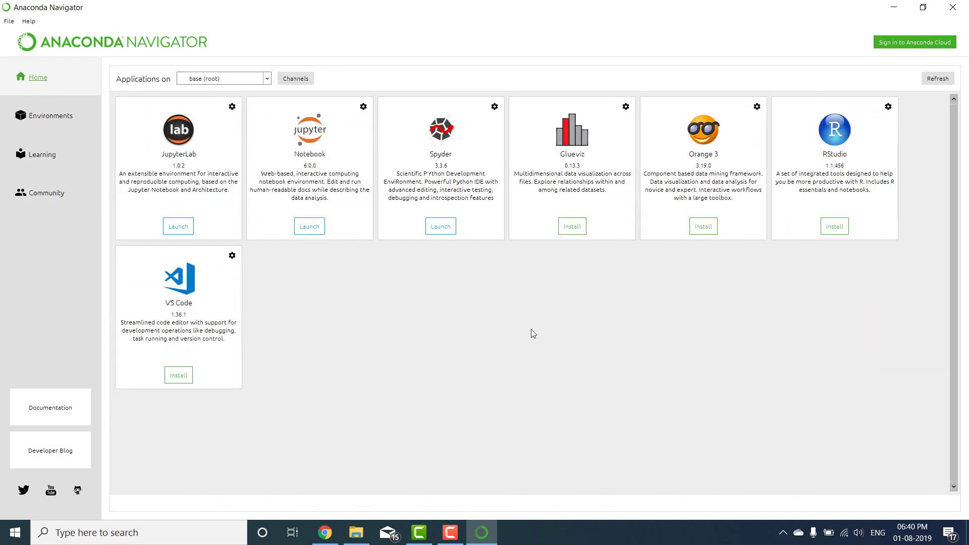
click(312, 227)
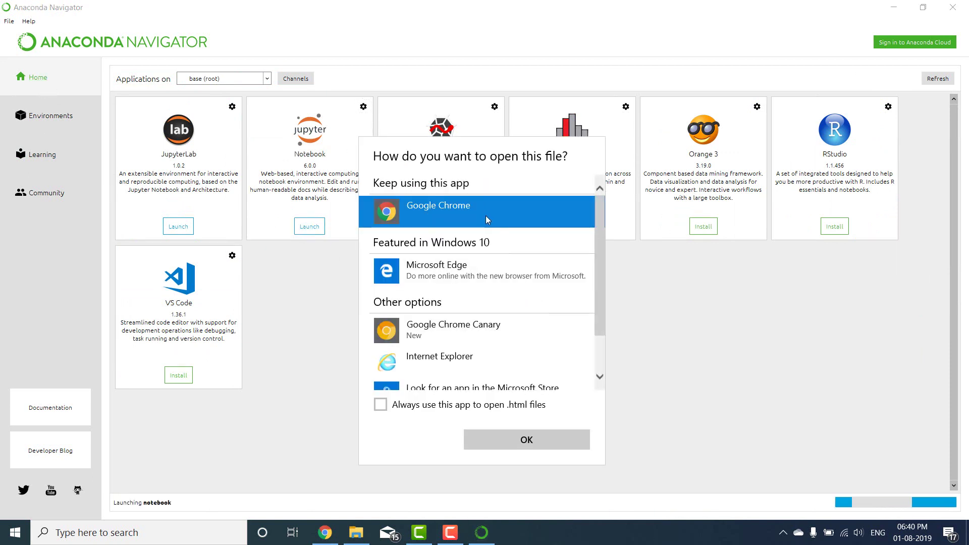
click(426, 208)
click(530, 440)
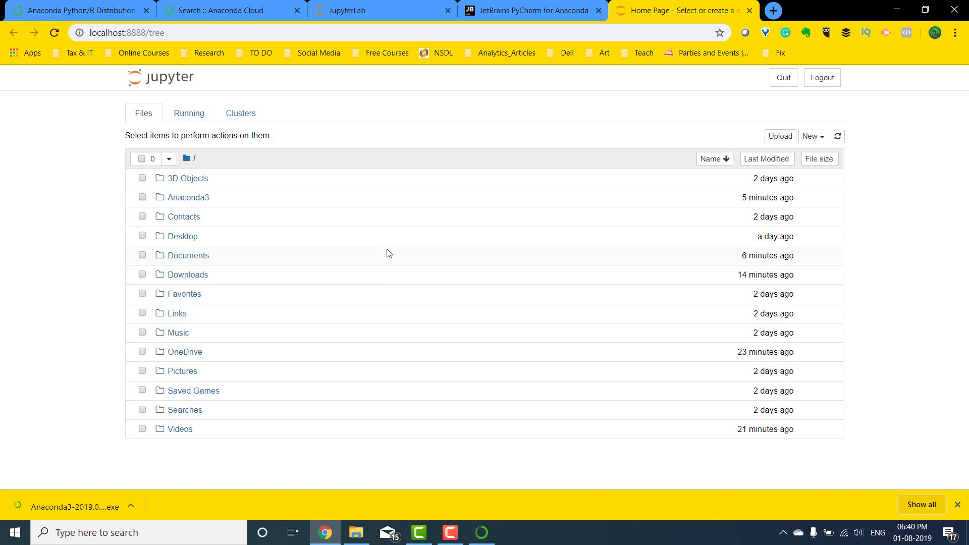
key(ctrl+plus)
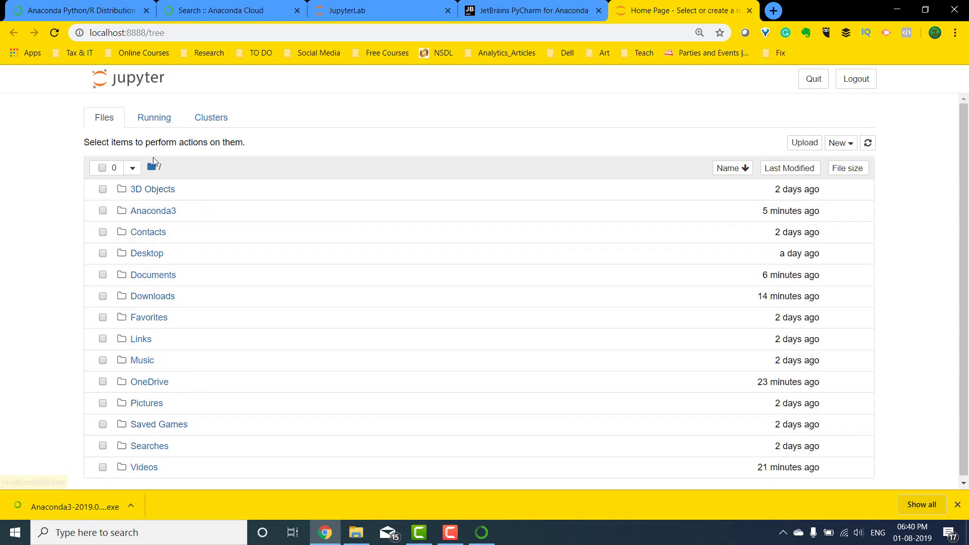
Browse in File Explorer to C:\Users\DELL beside the browser to compare its folders with Jupyter's file list.
click(357, 535)
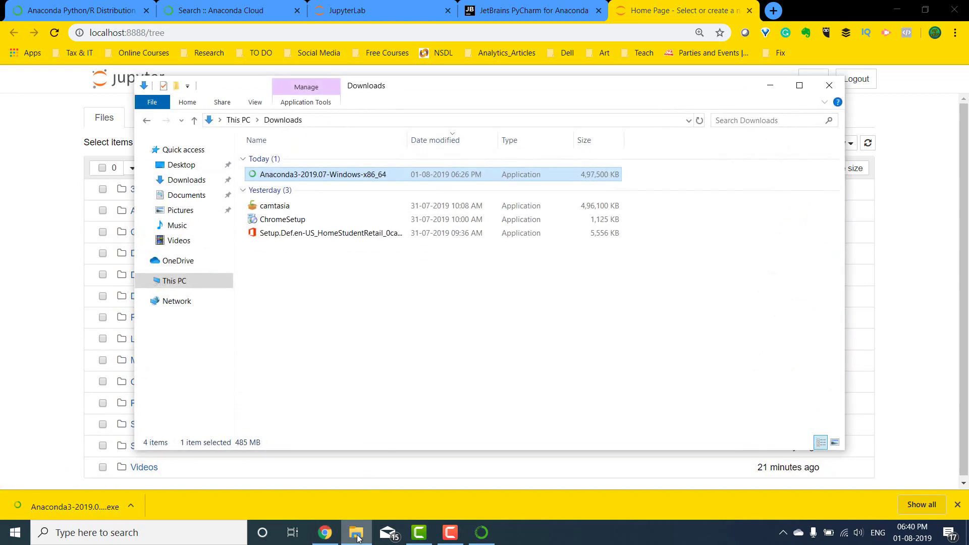
click(195, 198)
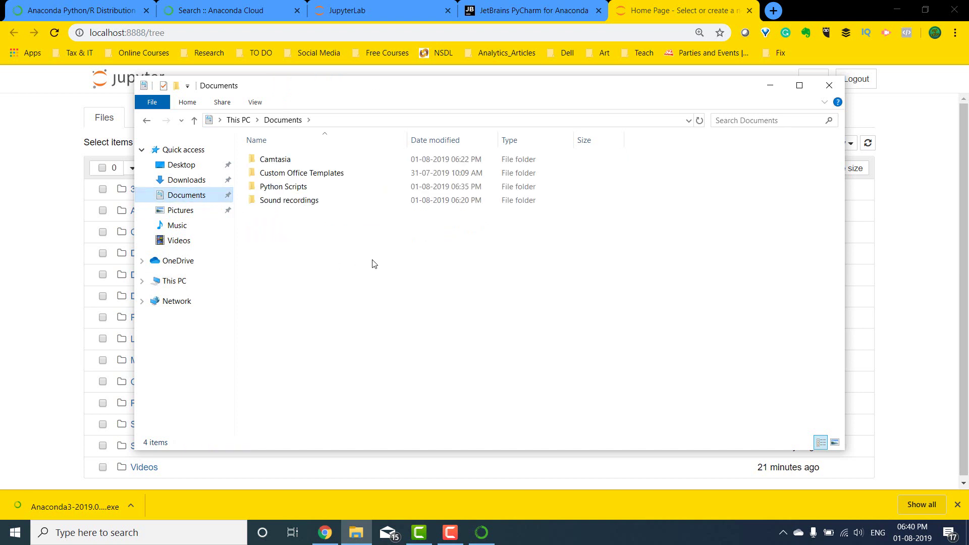
drag(341, 92, 418, 118)
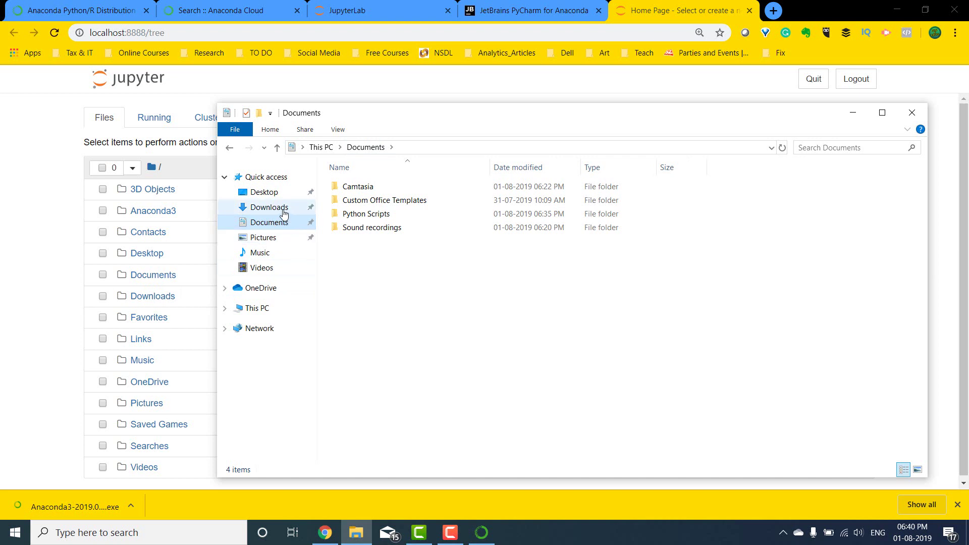
click(321, 147)
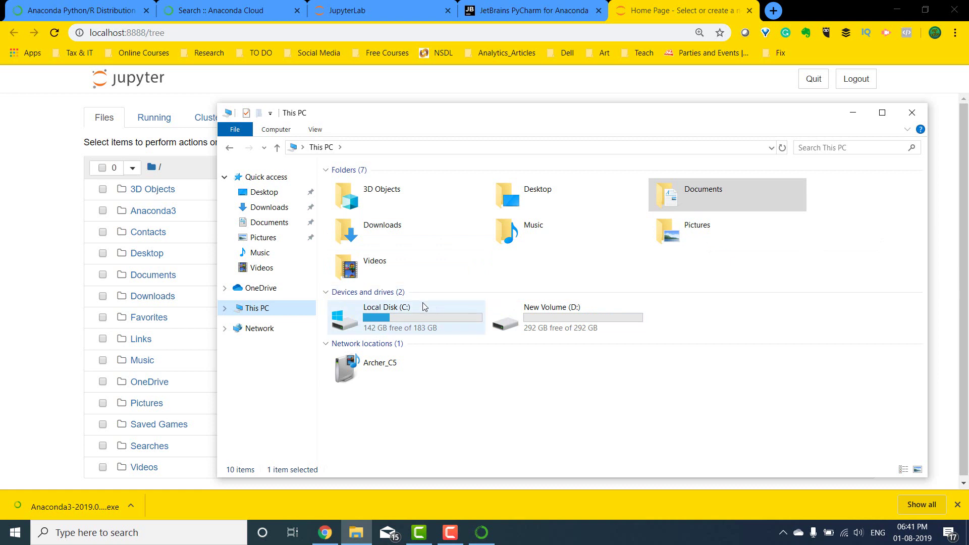
double_click(425, 319)
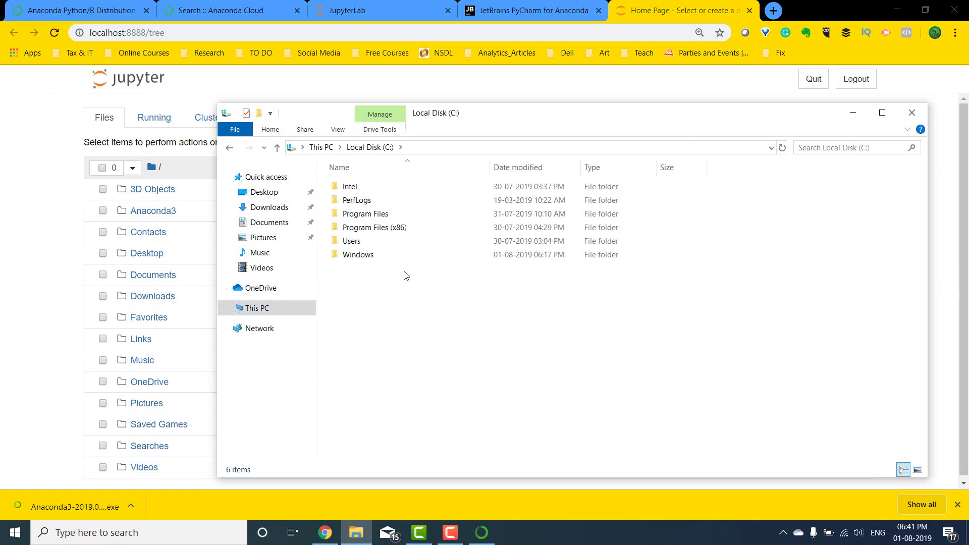
double_click(388, 243)
double_click(380, 195)
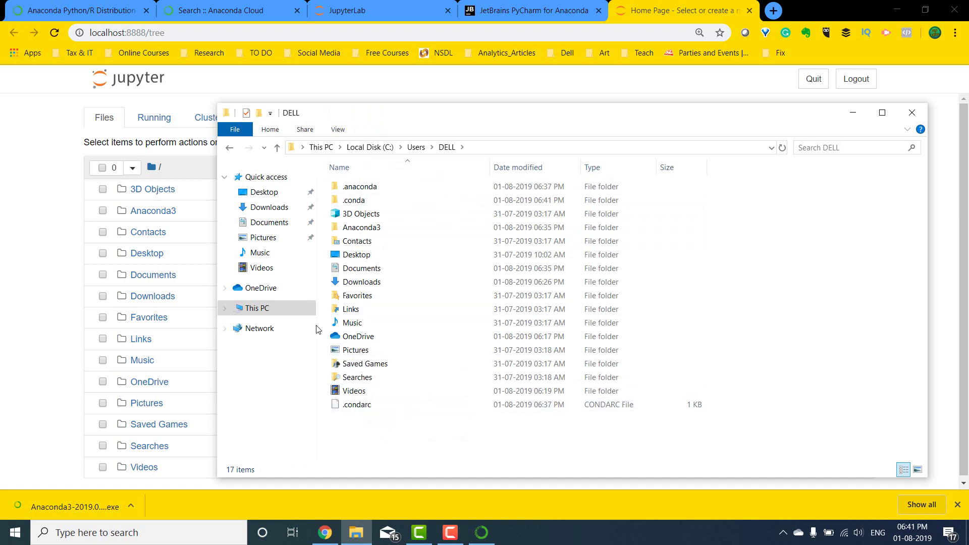
Open the Documents folder in Jupyter and also in File Explorer.
click(157, 280)
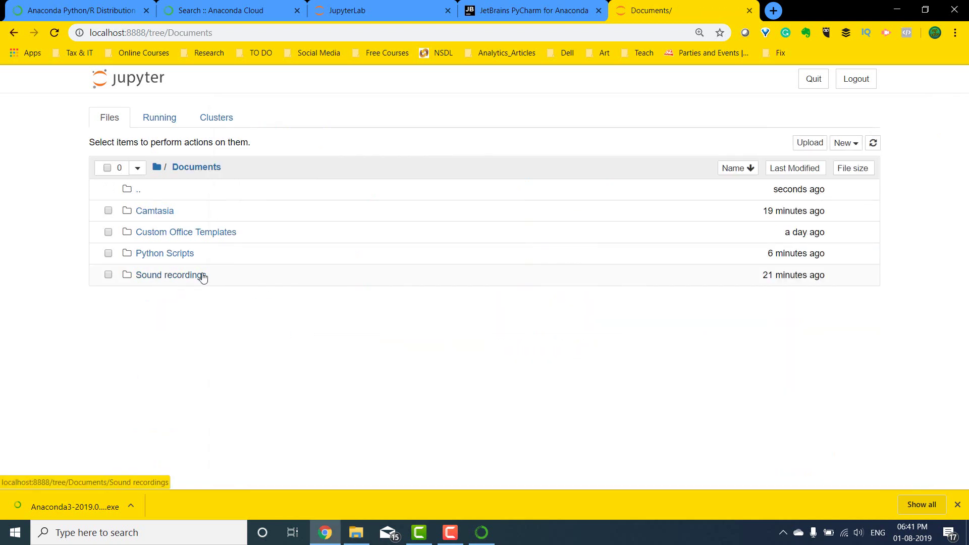
key(alt+Tab)
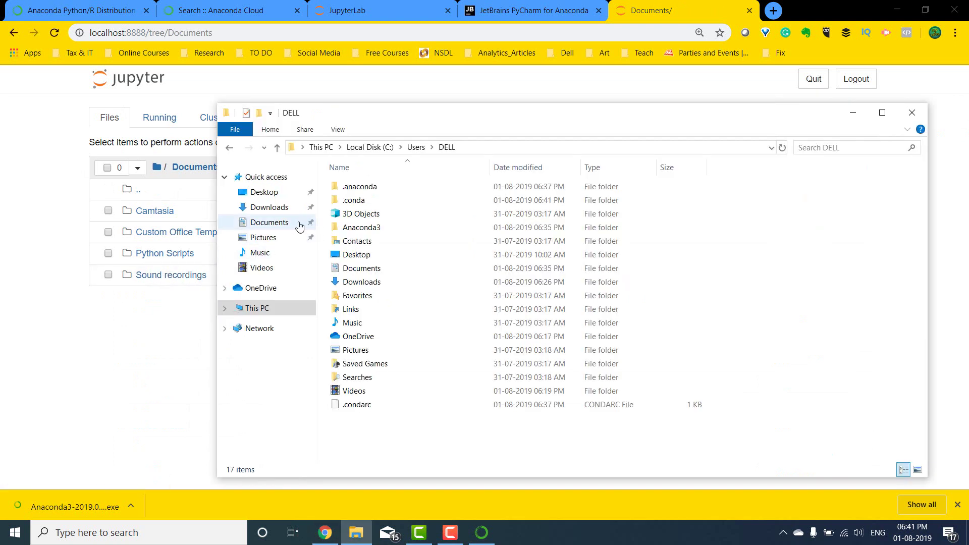
click(273, 223)
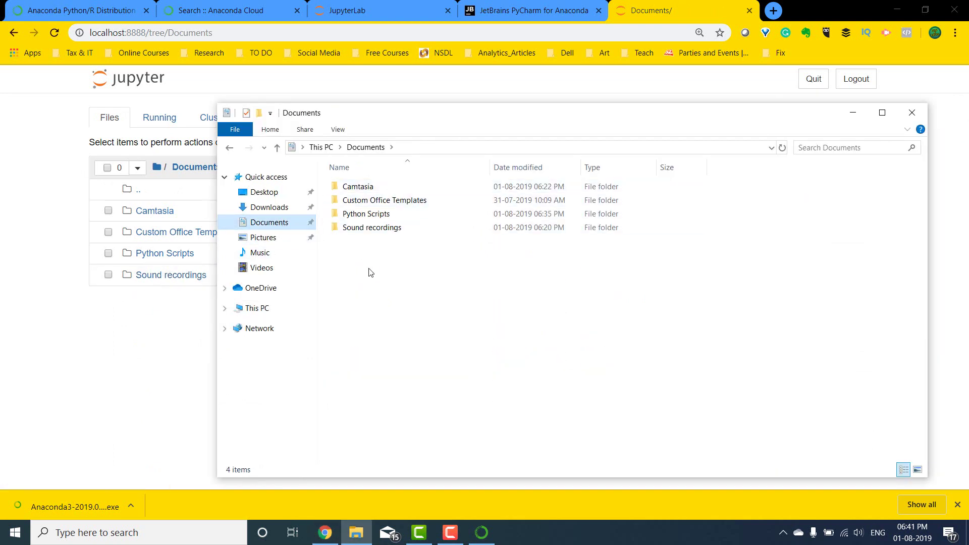
Create a new folder named Courses in the Documents folder in File Explorer.
right_click(361, 287)
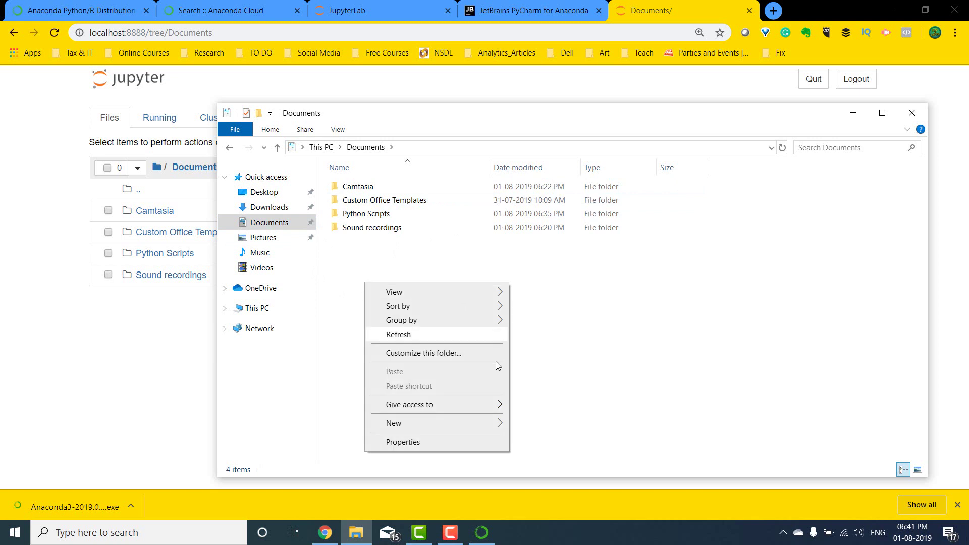
mouse_move(479, 423)
click(542, 304)
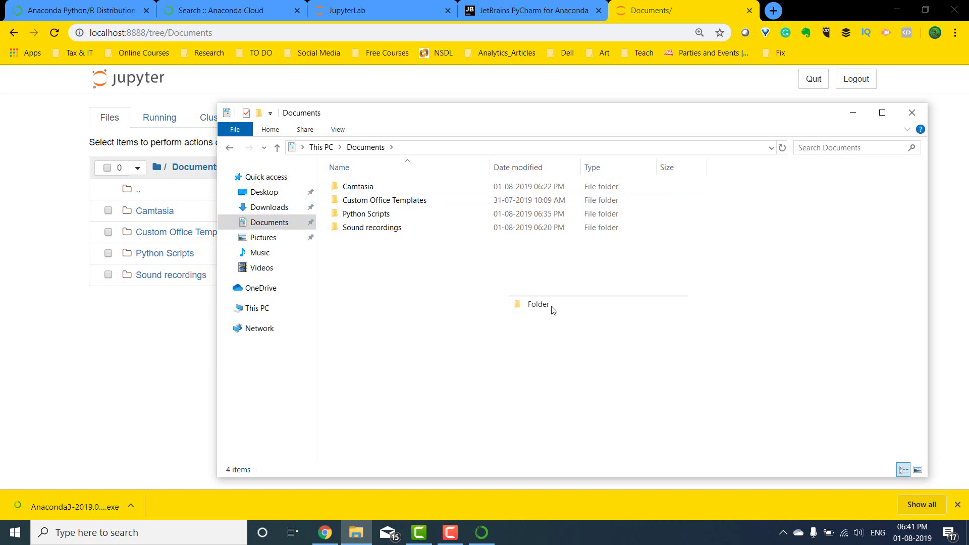
text(P)
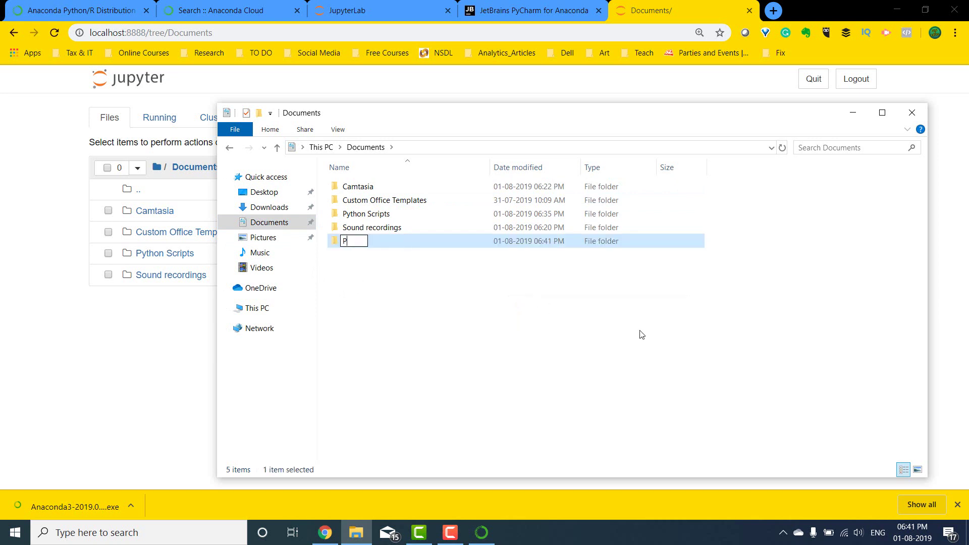
text(ytho)
key(BackSpace)
key(BackSpace)
key(BackSpace)
key(BackSpace)
key(BackSpace)
text(Courses)
key(Return)
Check Jupyter's Documents listing for the Courses folder, compare it with File Explorer, and switch back to Anaconda Navigator.
click(202, 357)
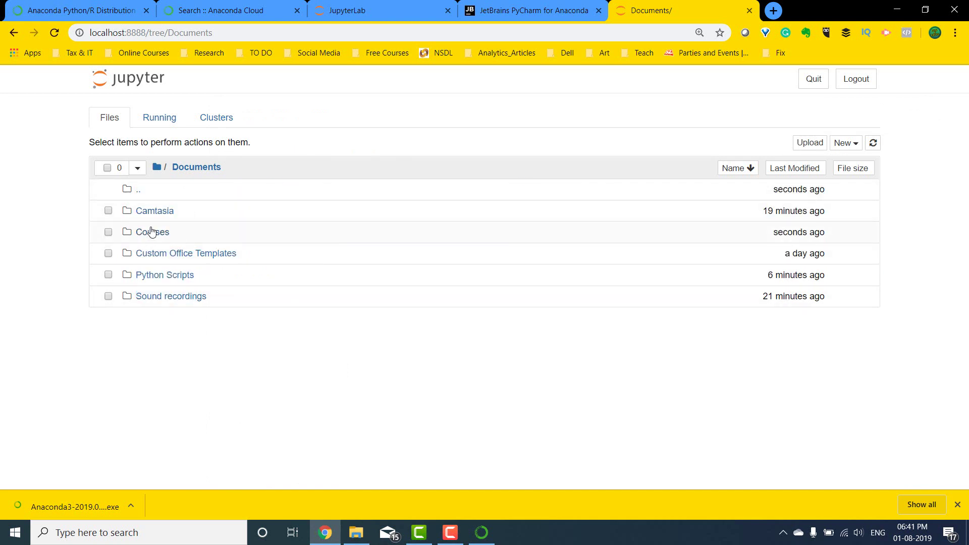
key(alt+Tab)
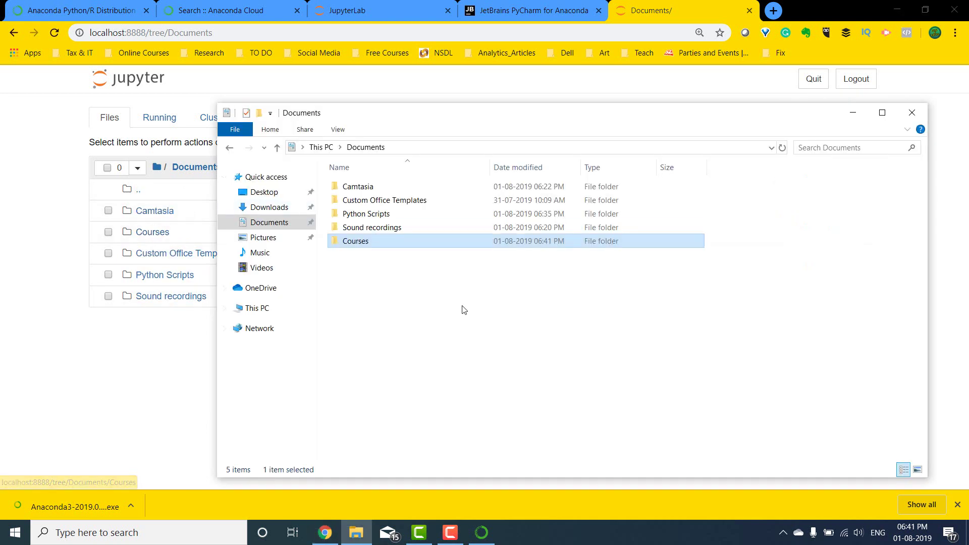
click(465, 311)
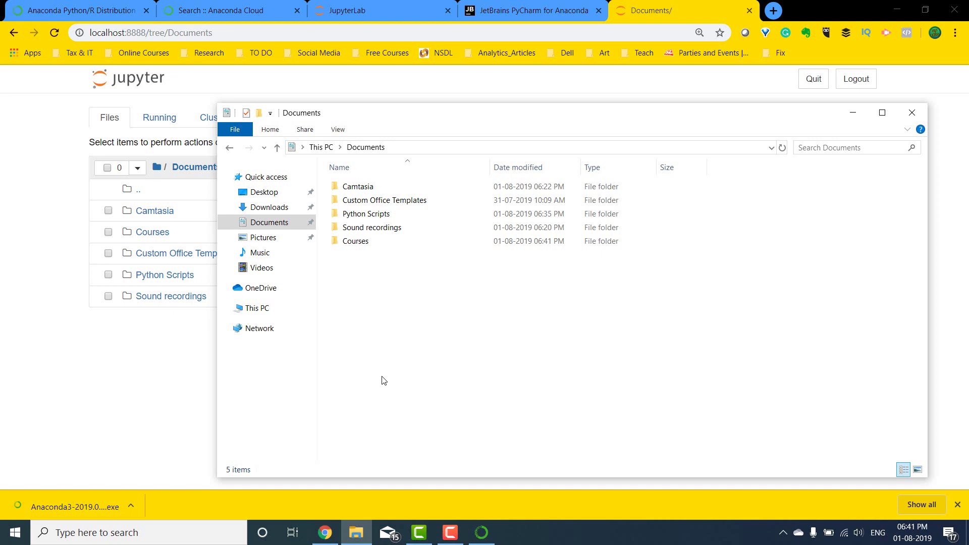
click(668, 7)
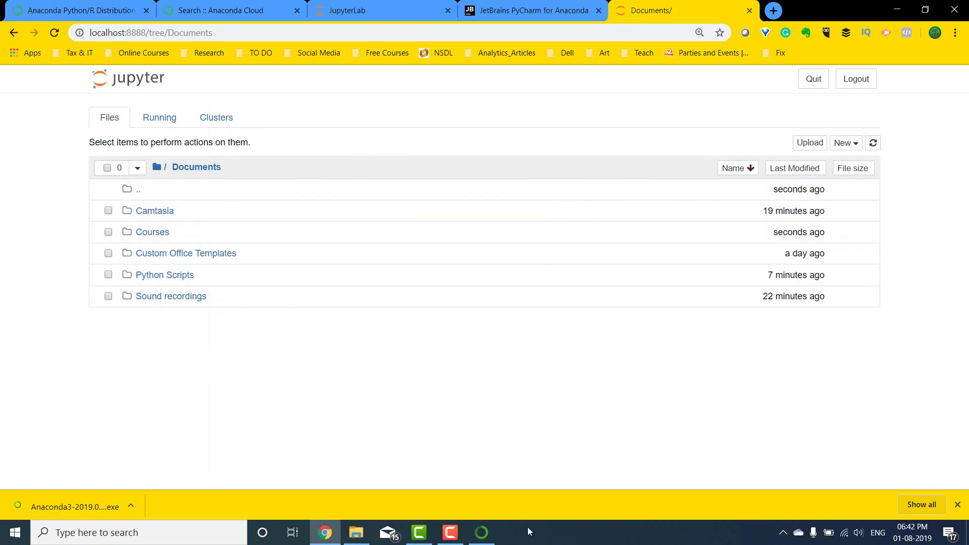
click(491, 536)
click(493, 535)
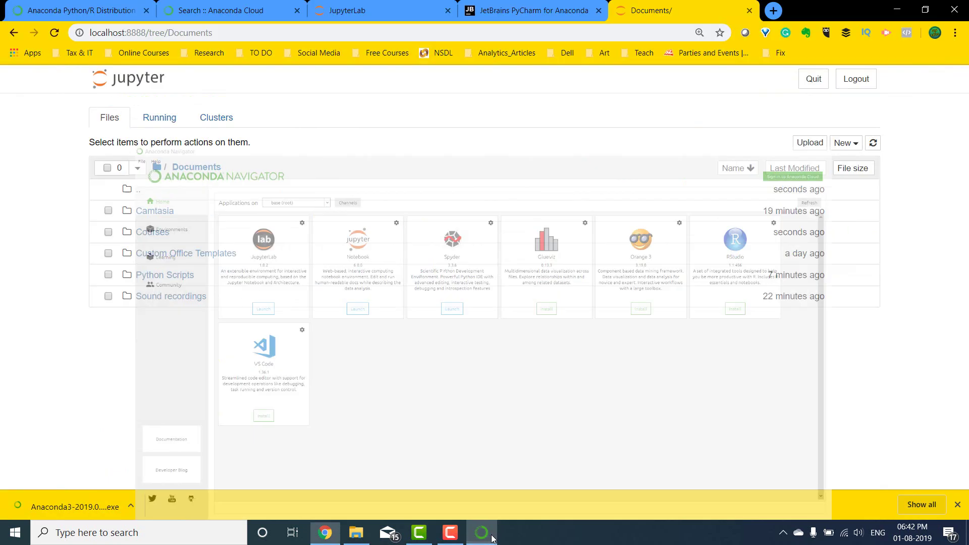
Switch to the browser and bring up the Anaconda Cloud package search results for time series.
click(325, 532)
click(325, 532)
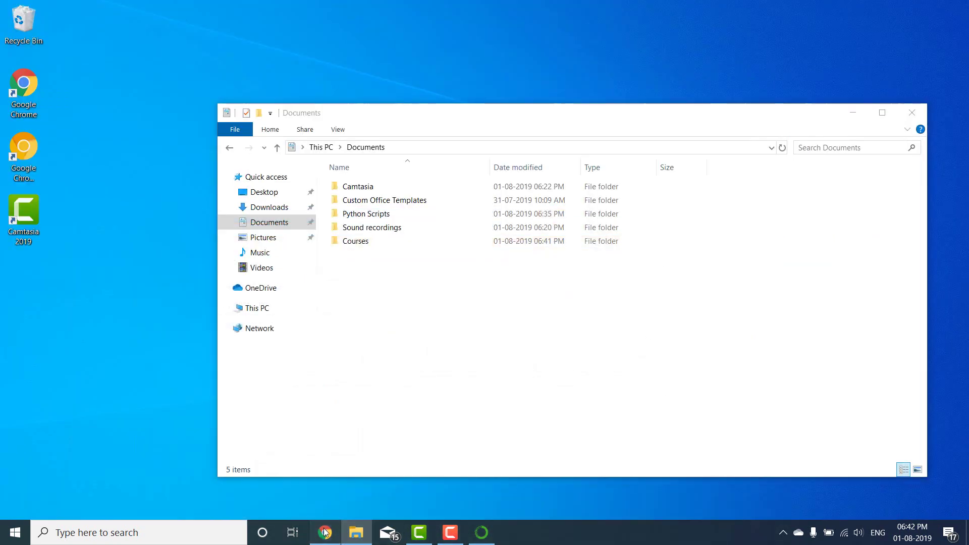
click(354, 10)
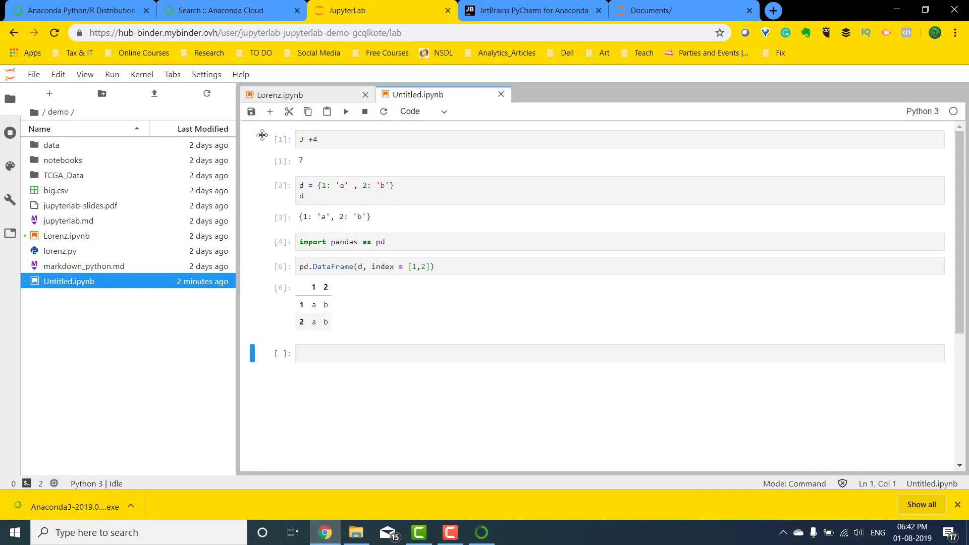
click(259, 16)
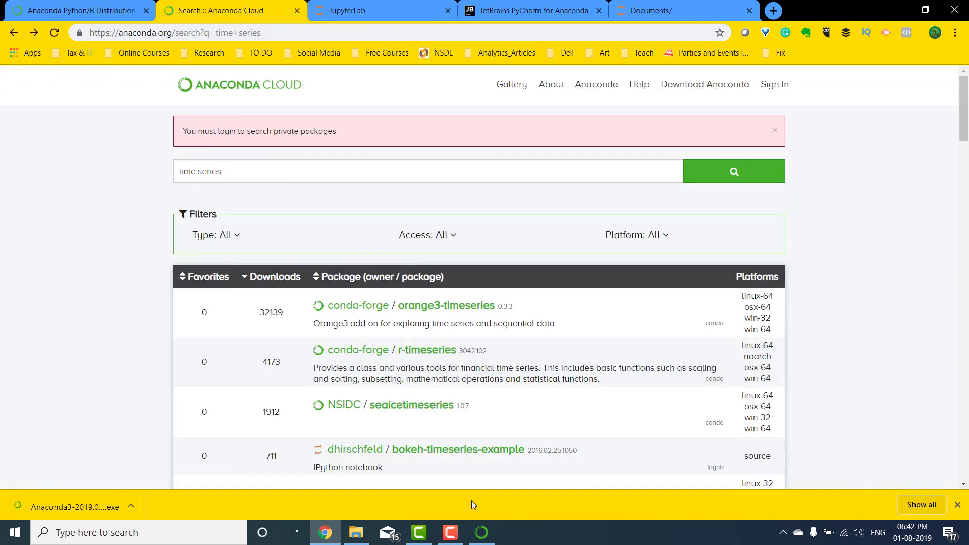
Open a terminal for the base (root) environment from Anaconda Navigator and enter "conda install" without running it.
click(481, 532)
click(84, 120)
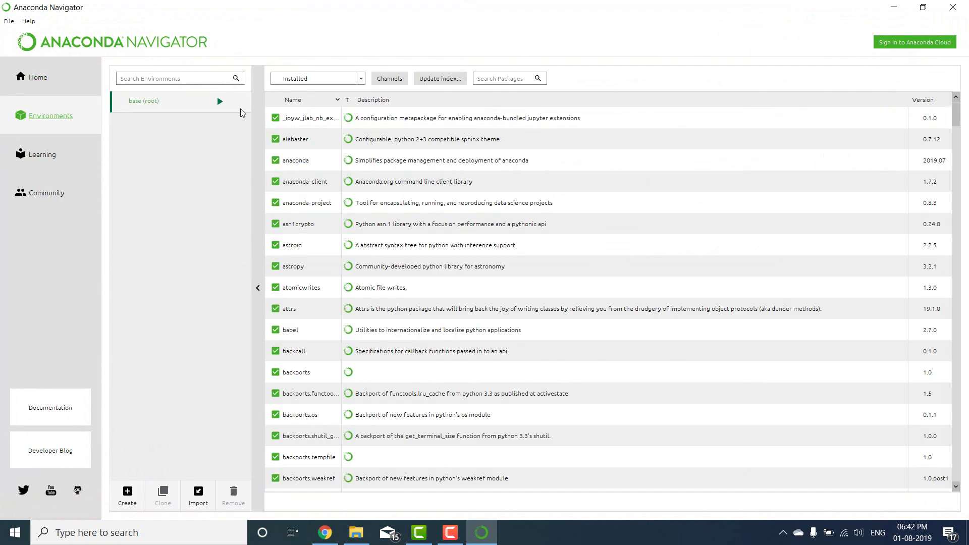
click(223, 104)
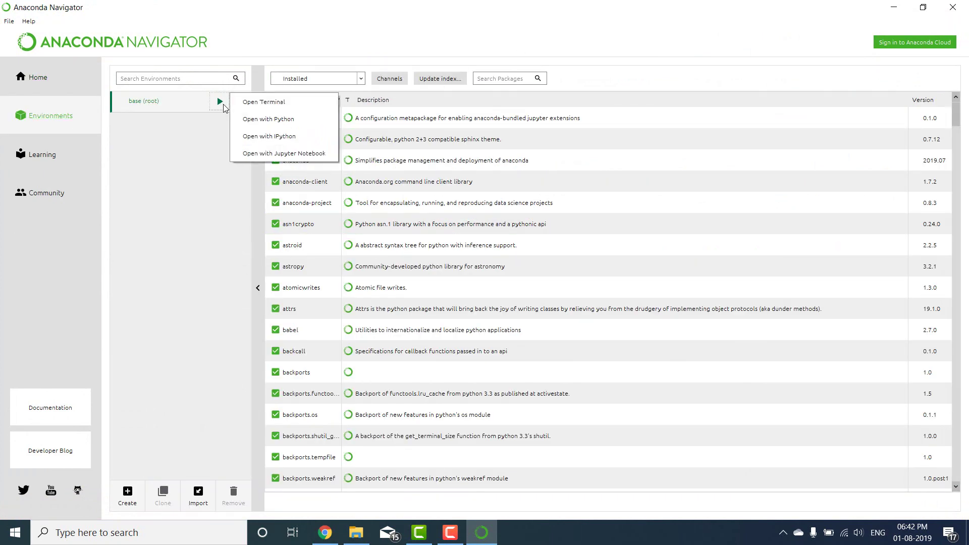
click(278, 104)
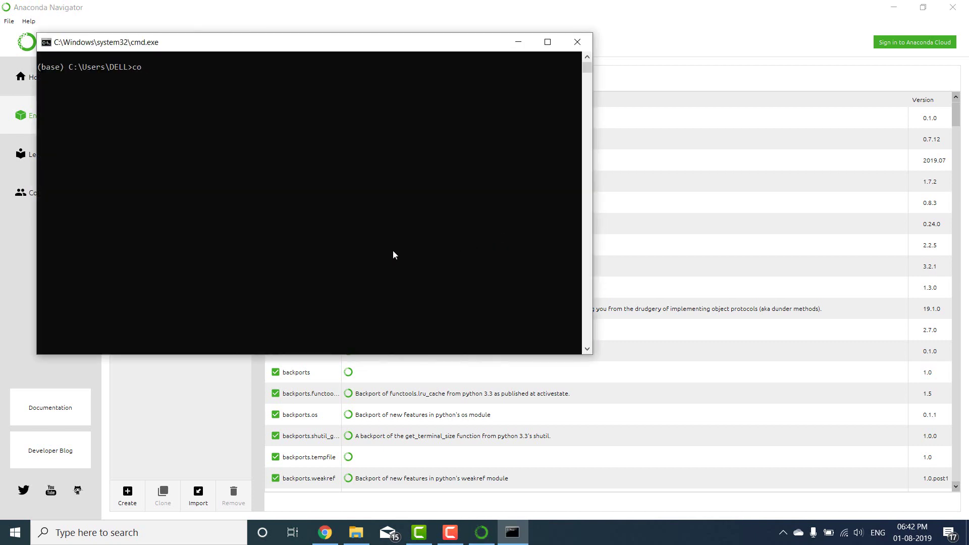
text(conda install)
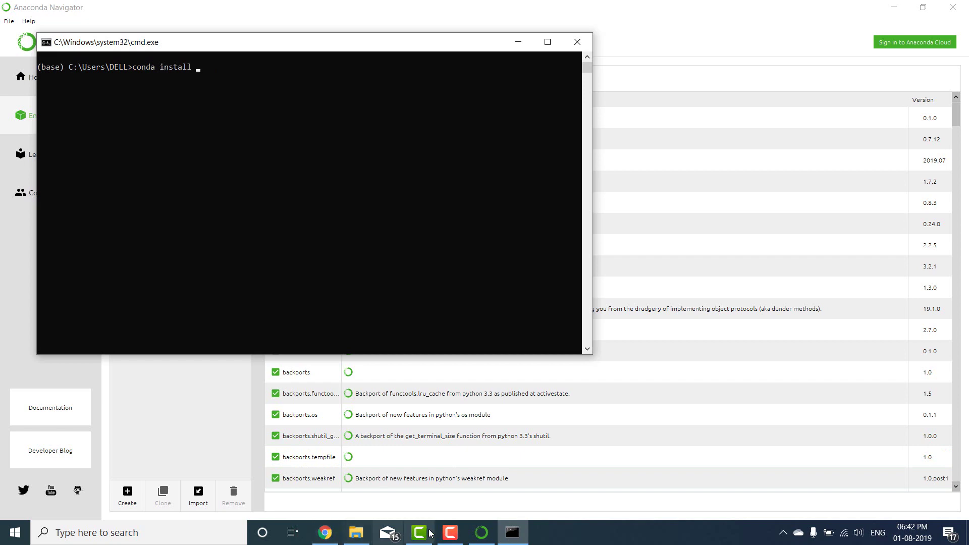
Open the conda-forge r-timeseries package page on Anaconda Cloud in the browser and examine its conda install commands.
click(482, 532)
click(325, 532)
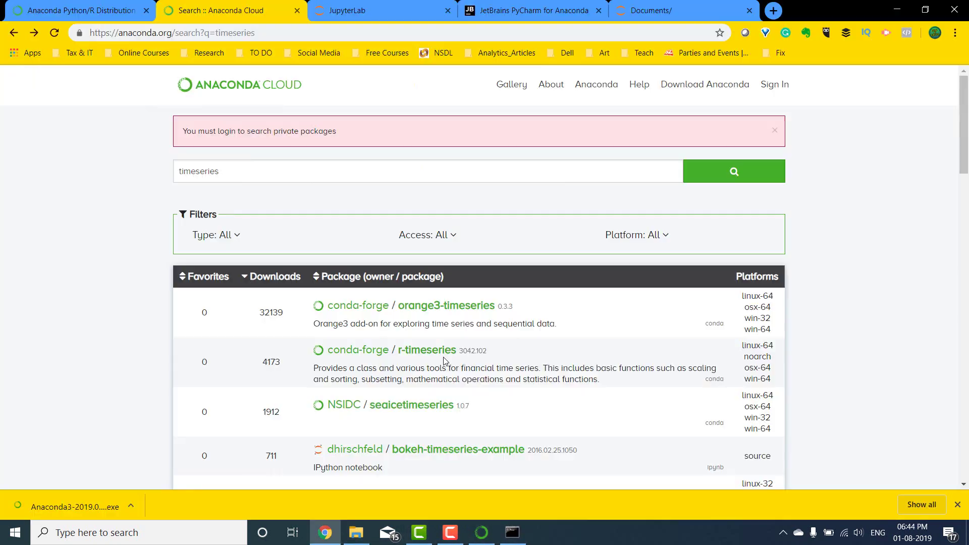
click(437, 356)
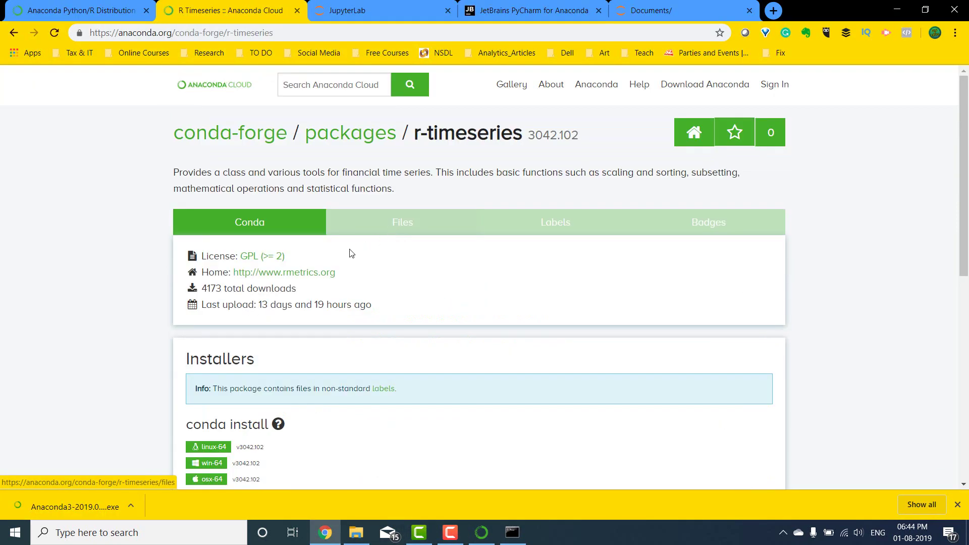
scroll(230, 203, down, 3)
scroll(230, 203, up, 3)
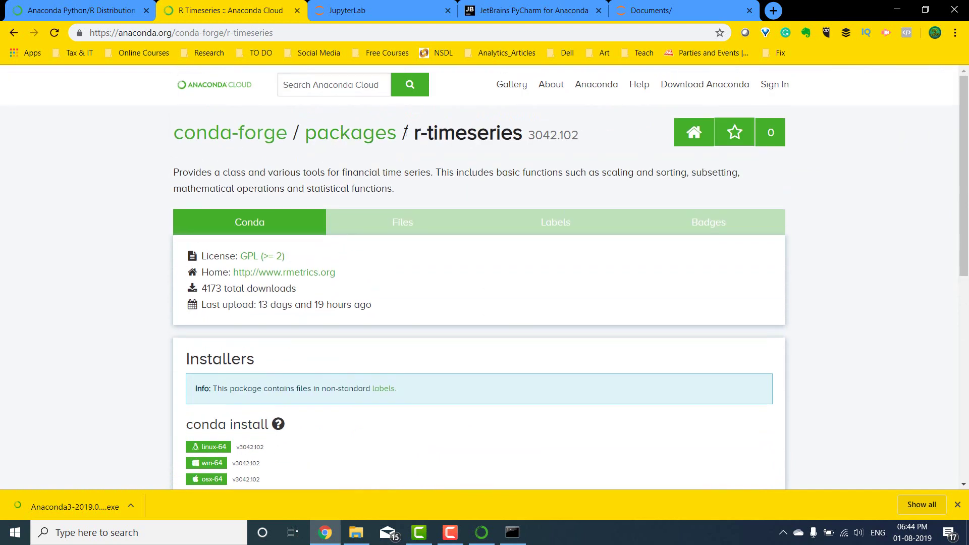
scroll(331, 174, down, 2)
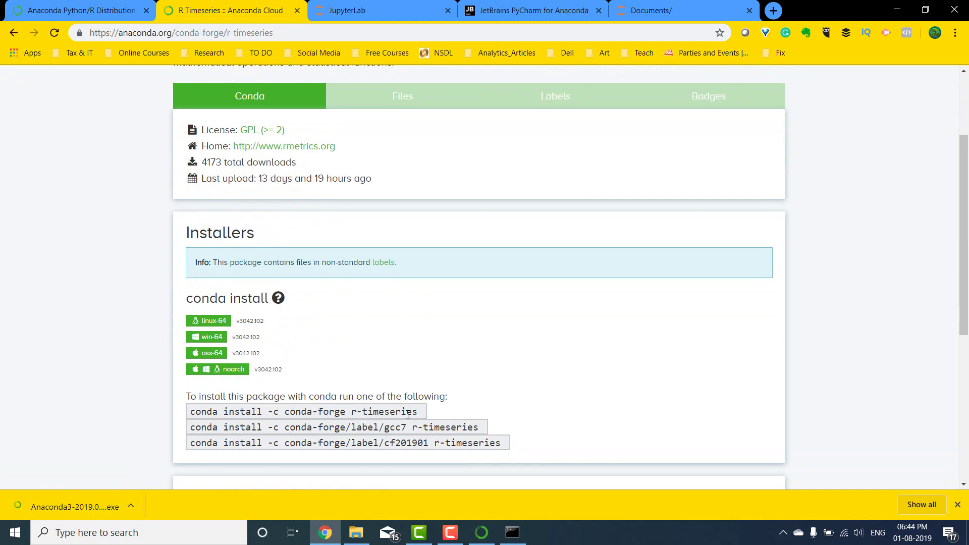
Copy the command "conda install -c conda-forge r-timeseries" into the terminal, and close the terminal without running it.
drag(419, 412, 156, 408)
key(ctrl+c)
click(512, 532)
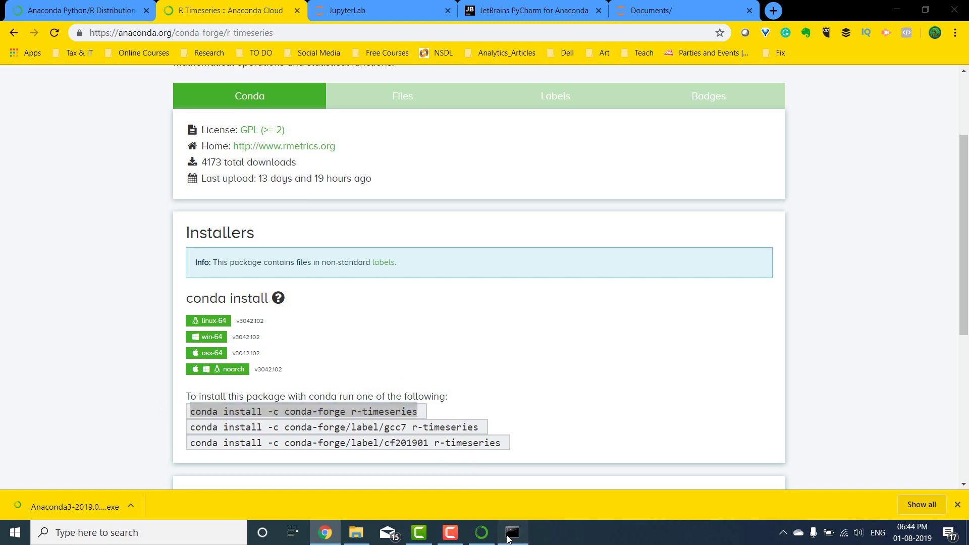
drag(190, 71, 135, 70)
key(ctrl+v)
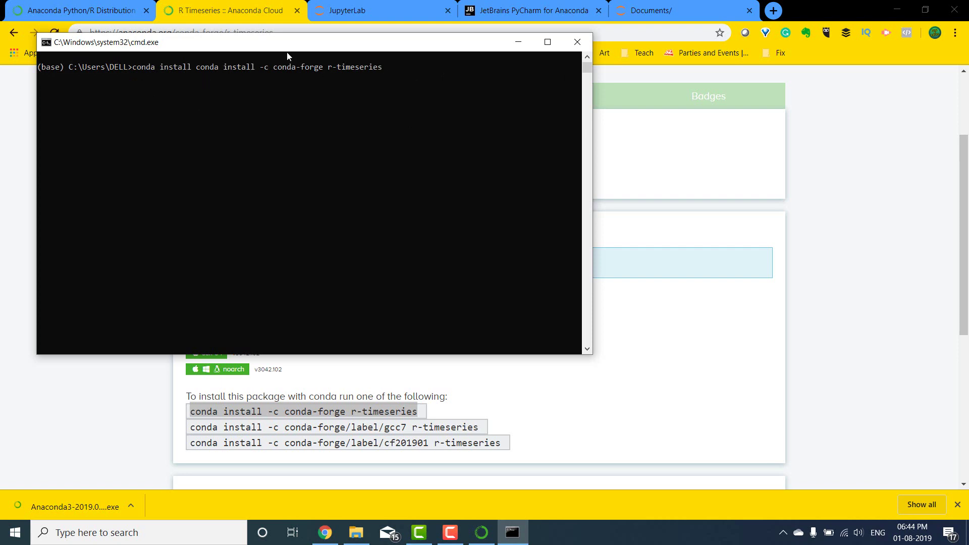
click(577, 42)
Switch back to Anaconda Navigator and review the launch options of the base (root) environment, choosing none.
click(482, 532)
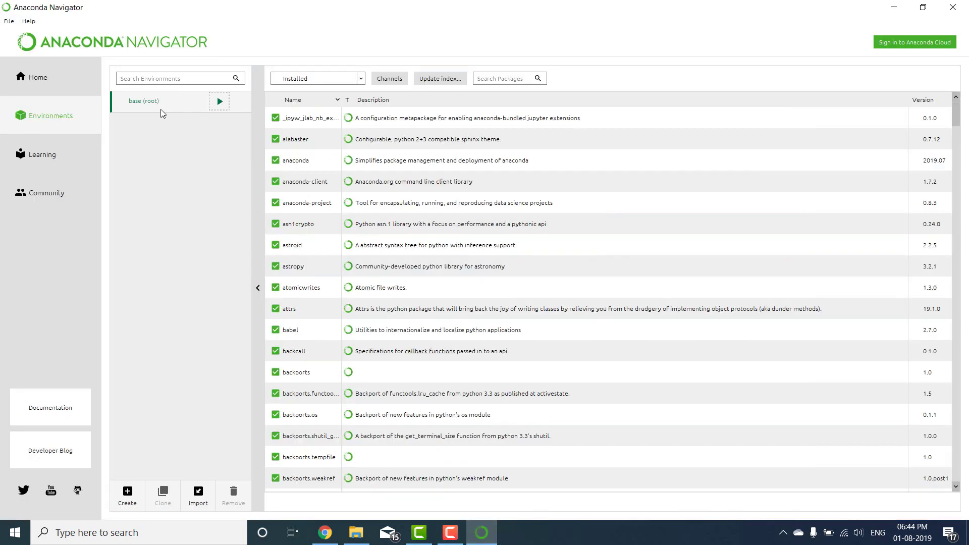
click(218, 103)
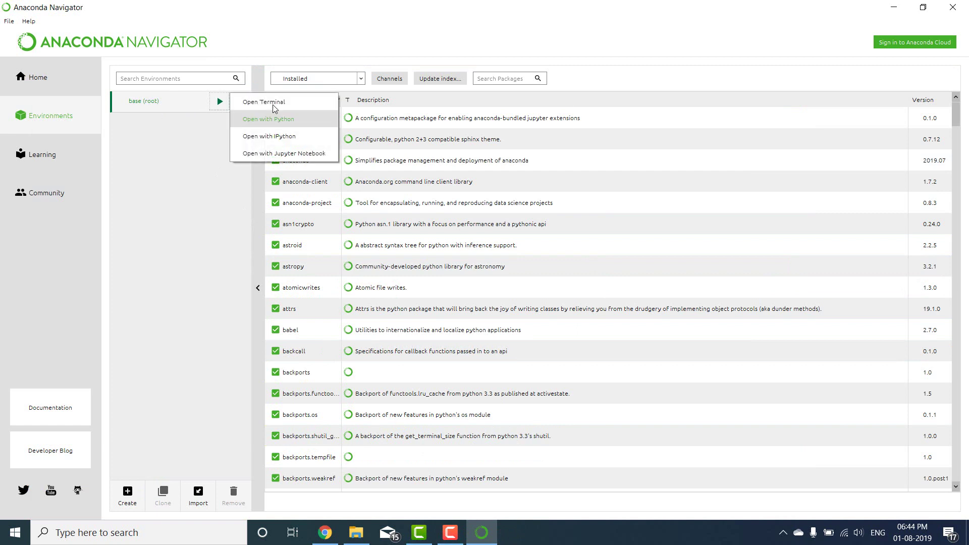
click(167, 238)
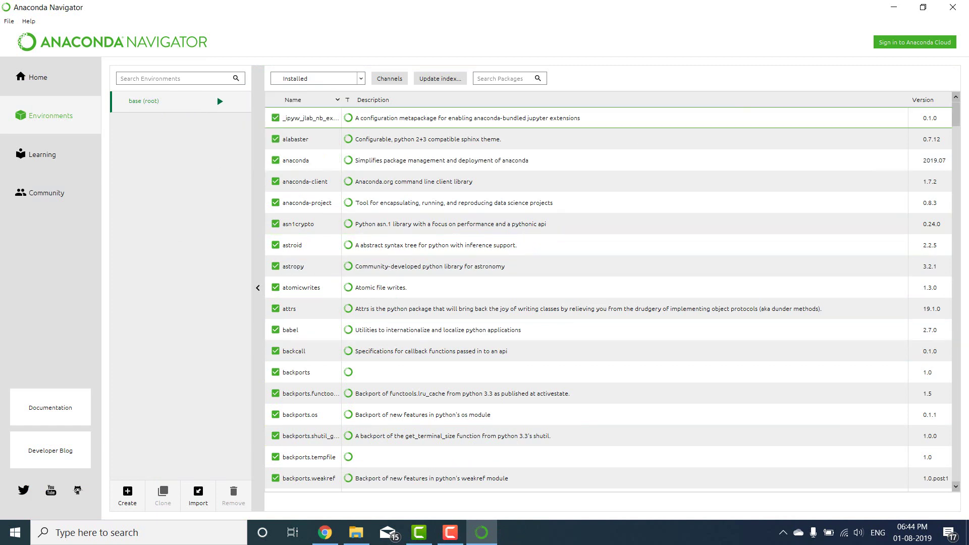